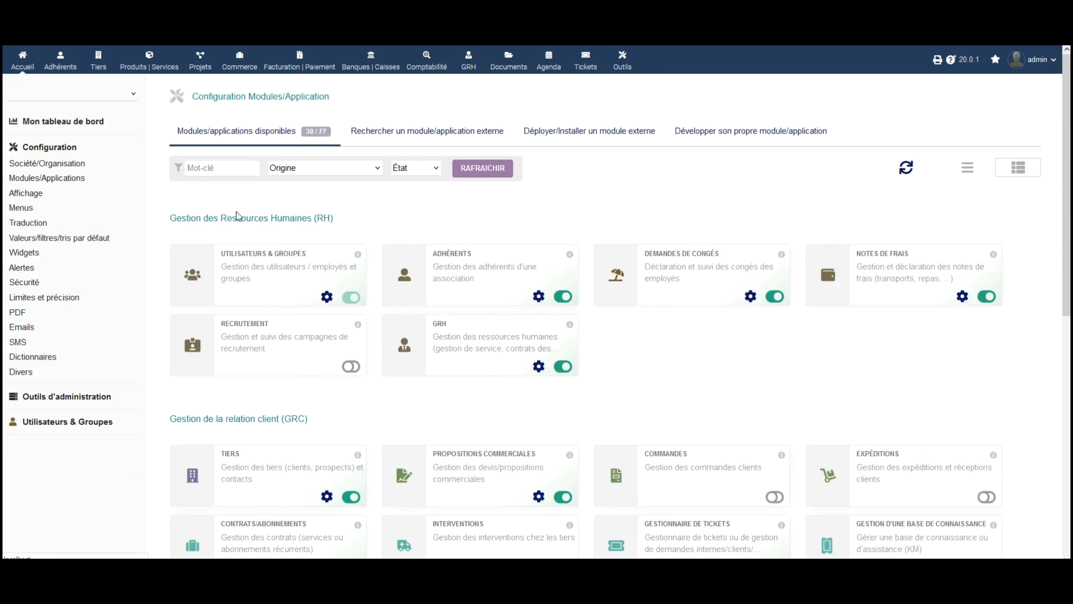
- Filter the available modules by the keyword "adh"
{"action": "left_click", "coordinate": [228, 169]}
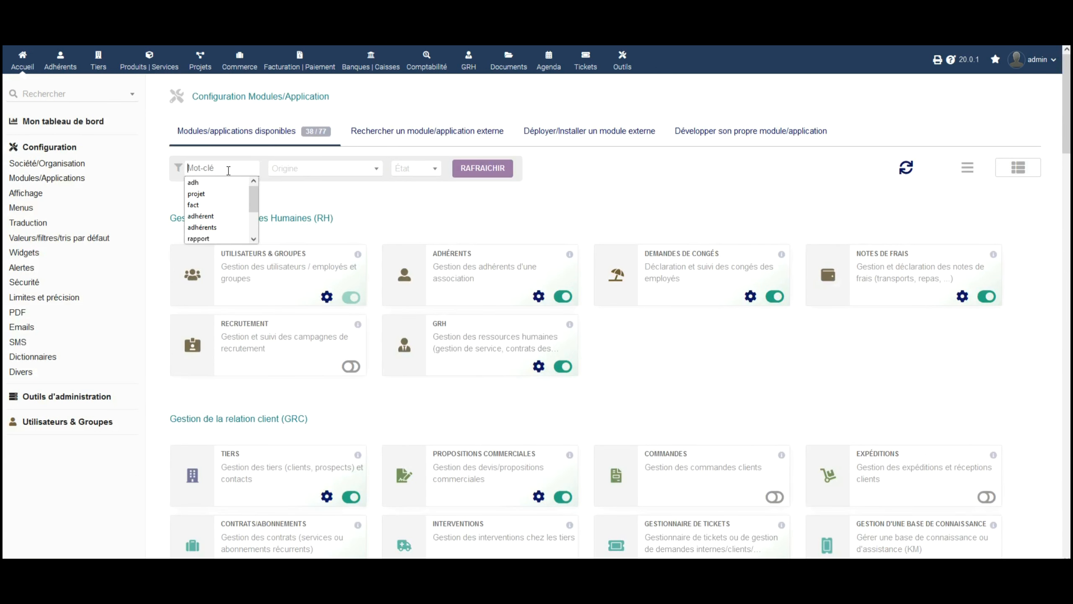
{"action": "type", "text": "adh"}
{"action": "left_click", "coordinate": [501, 174]}
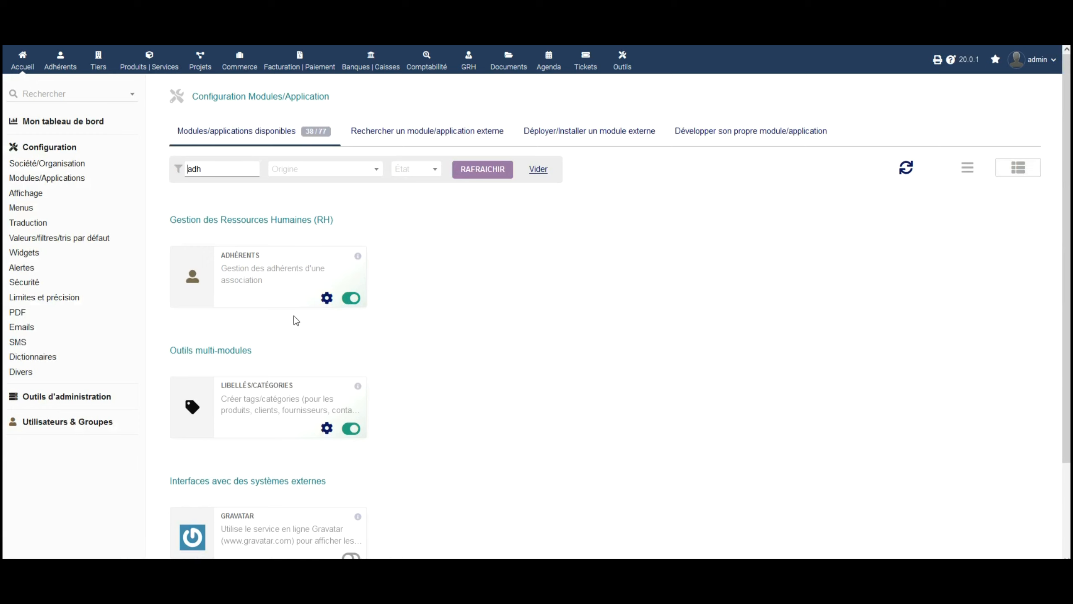
- Create a new member type in the Adhérents module and label it "Entreprise de moins de 10 salariés"
{"action": "left_click", "coordinate": [59, 67]}
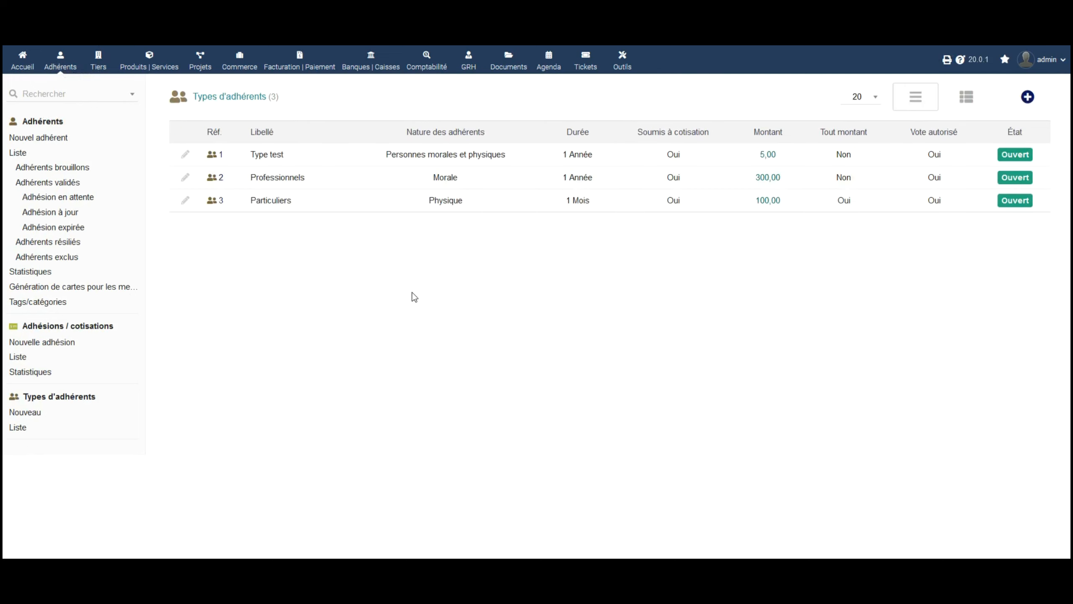
{"action": "left_click", "coordinate": [1028, 96]}
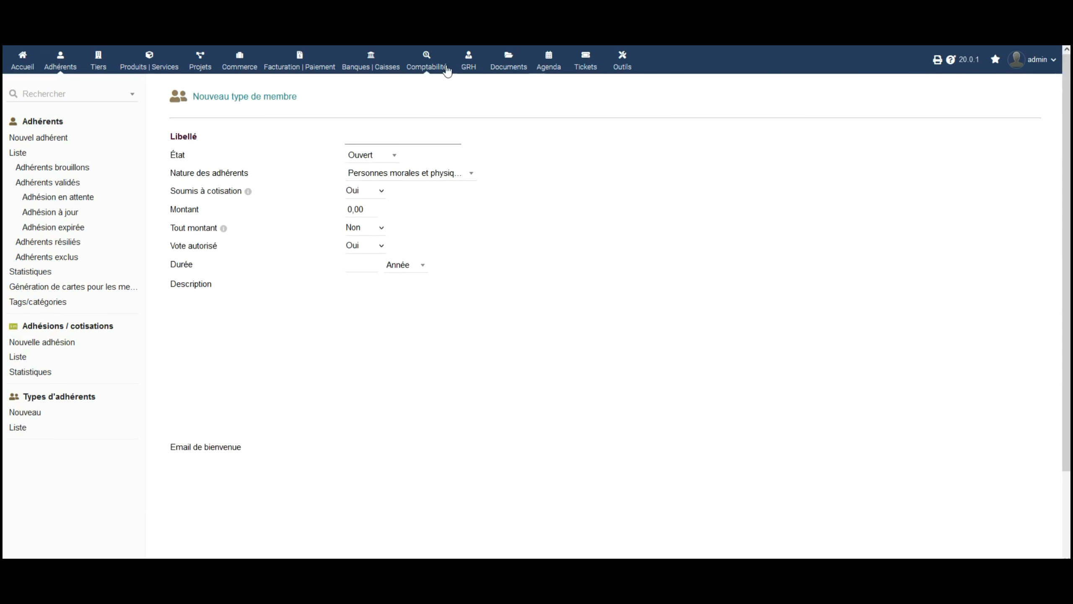
{"action": "type", "text": "E"}
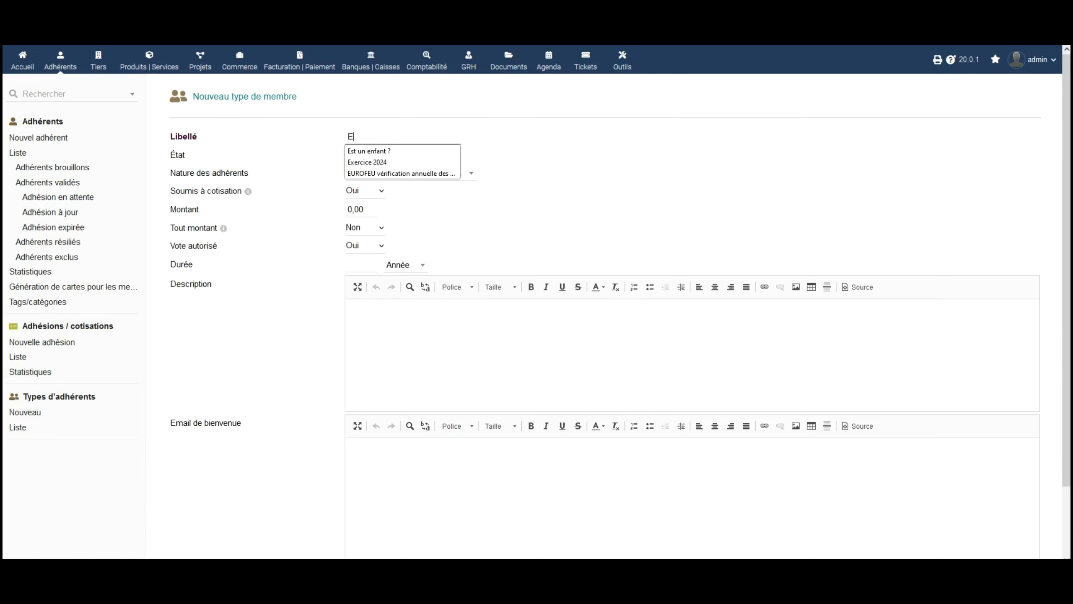
{"action": "type", "text": "ntreprise de "}
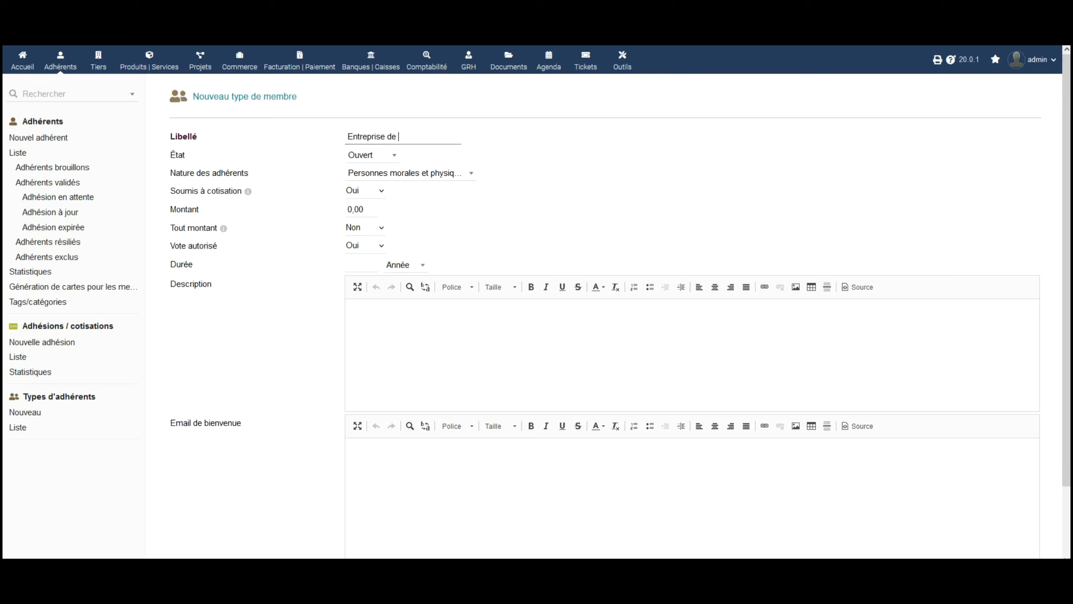
{"action": "type", "text": "moins de 10 salariés"}
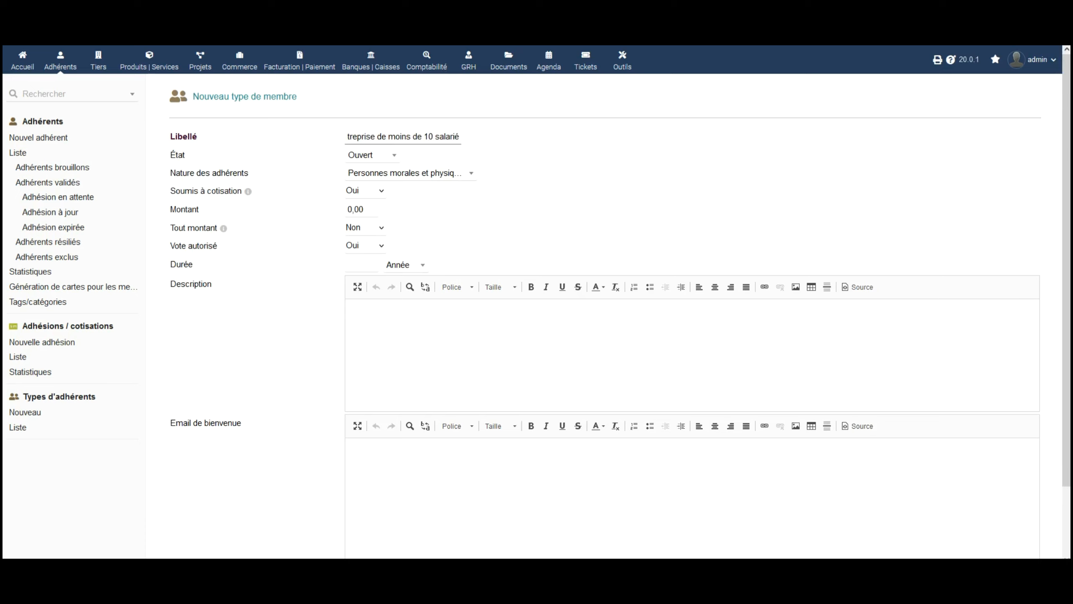
- Keep the member type's status as Ouvert and set its nature to Morale
{"action": "left_click", "coordinate": [370, 155]}
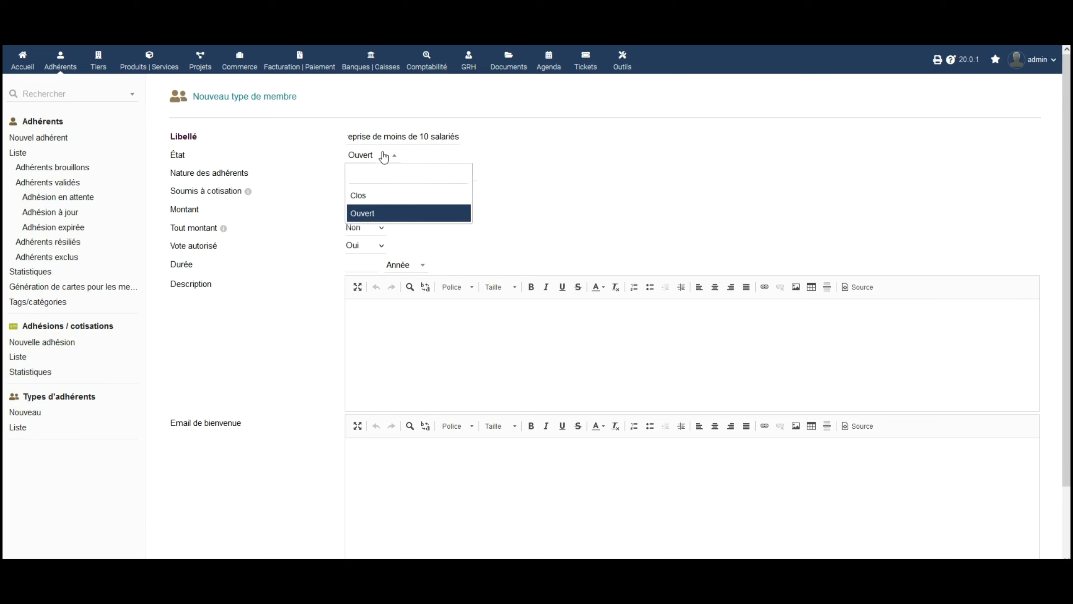
{"action": "left_click", "coordinate": [384, 157]}
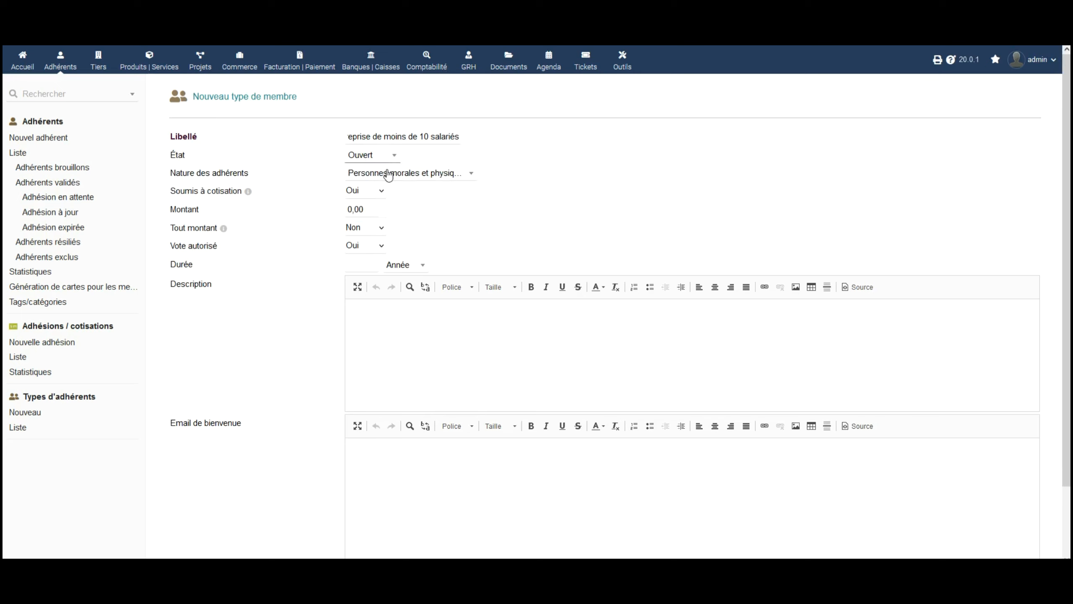
{"action": "left_click", "coordinate": [456, 177]}
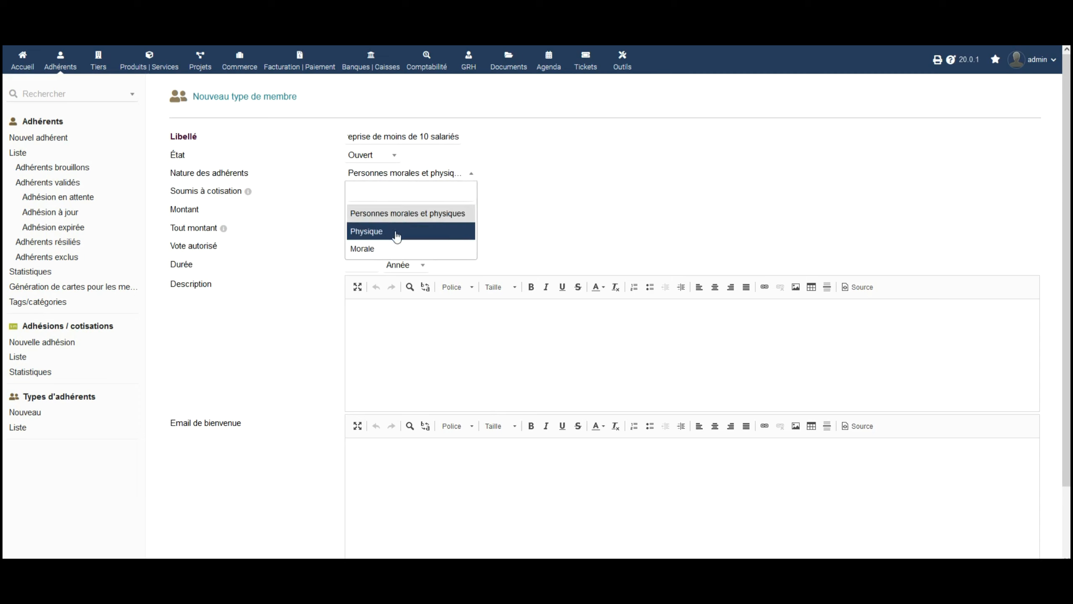
{"action": "left_click", "coordinate": [397, 248]}
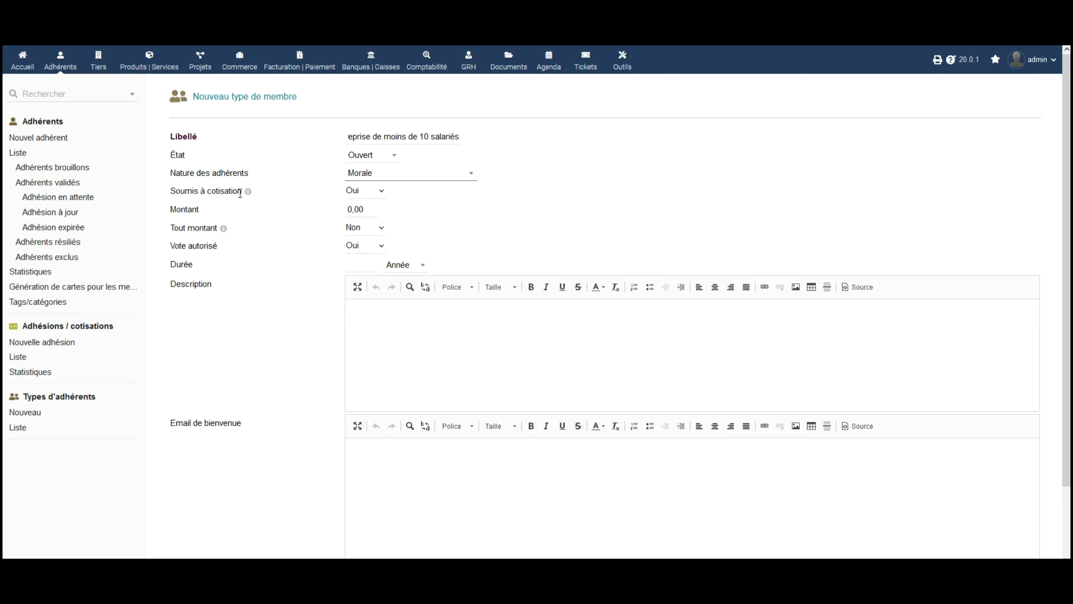
- Set the membership amount to 50,00 and allow any amount by setting Tout montant to Oui
{"action": "mouse_move", "coordinate": [249, 194]}
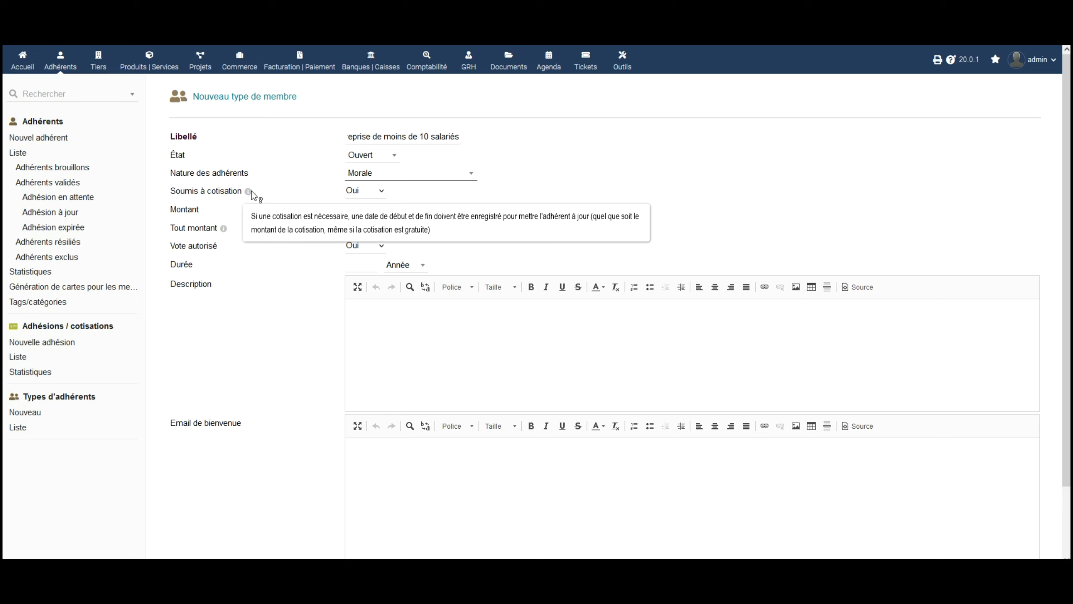
{"action": "left_click", "coordinate": [344, 209]}
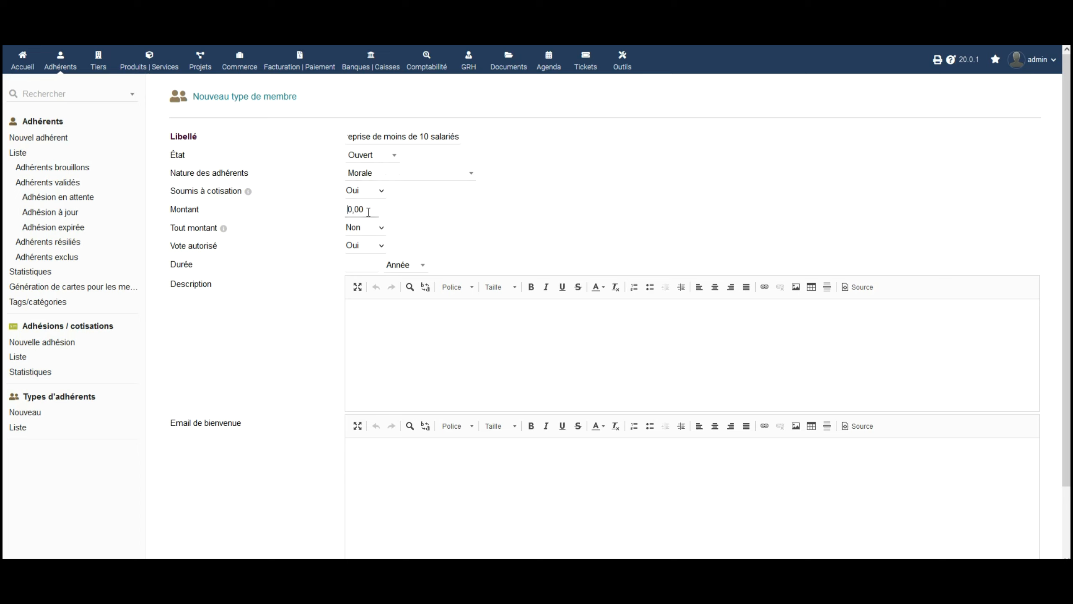
{"action": "type", "text": "5"}
{"action": "mouse_move", "coordinate": [223, 229]}
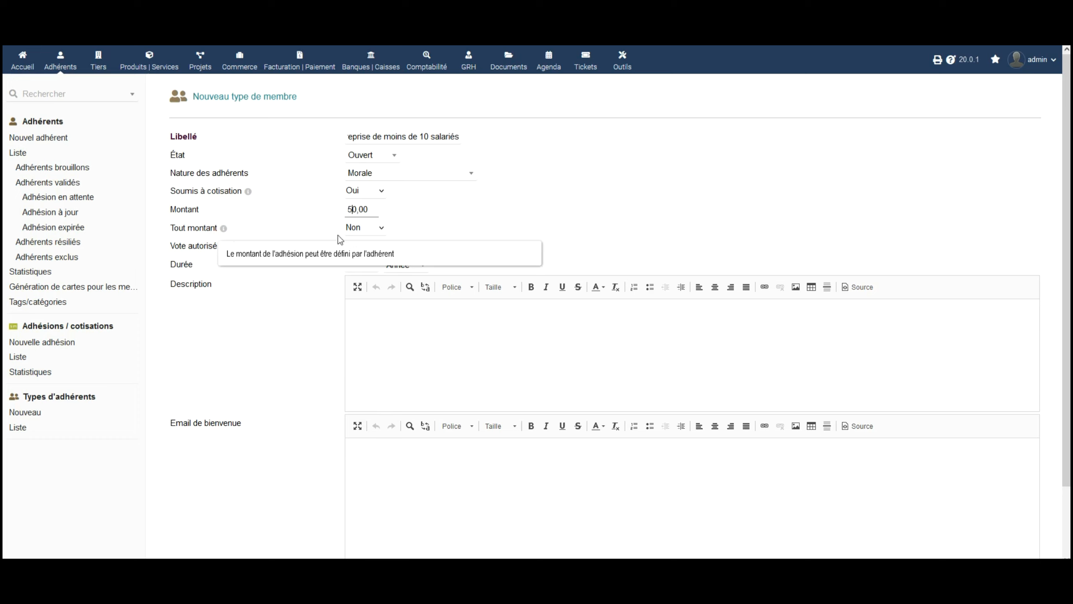
{"action": "left_click", "coordinate": [371, 230]}
{"action": "left_click", "coordinate": [362, 245]}
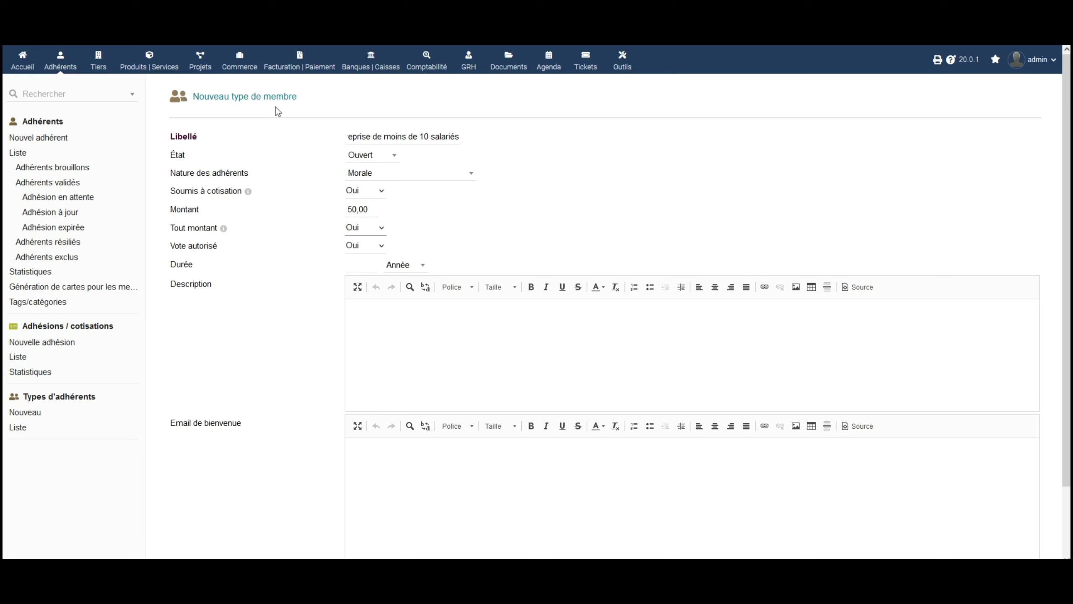
- Keep voting allowed (Oui) for the member type and set its duration to 1 Année
{"action": "left_click", "coordinate": [358, 248]}
{"action": "left_click", "coordinate": [358, 248]}
{"action": "left_click", "coordinate": [364, 246]}
{"action": "left_click", "coordinate": [371, 279]}
{"action": "left_click", "coordinate": [374, 248]}
{"action": "left_click", "coordinate": [374, 264]}
{"action": "left_click", "coordinate": [365, 267]}
{"action": "type", "text": "1"}
{"action": "left_click", "coordinate": [372, 280]}
- Enter the description "fournir extrait k bis" and the welcome email "bienvenue tpe !!!", and save the member type
{"action": "left_click", "coordinate": [474, 333]}
{"action": "type", "text": "fournir extrait k bis"}
{"action": "left_click", "coordinate": [441, 473]}
{"action": "scroll", "coordinate": [547, 365], "scroll_direction": "down", "scroll_amount": 2}
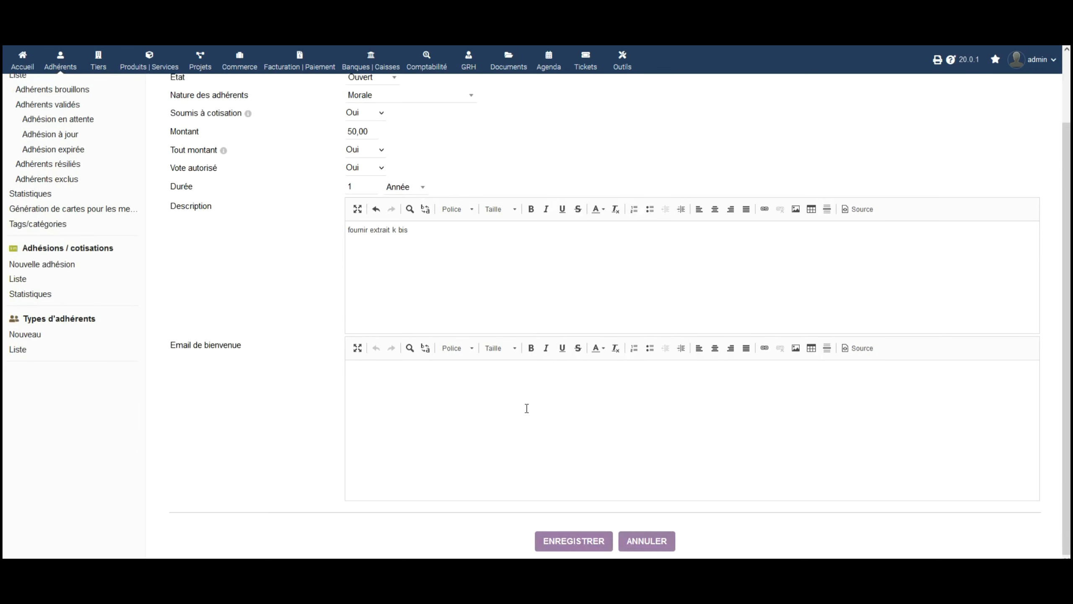
{"action": "type", "text": "bienvenue tpe !!!"}
{"action": "left_click", "coordinate": [574, 542]}
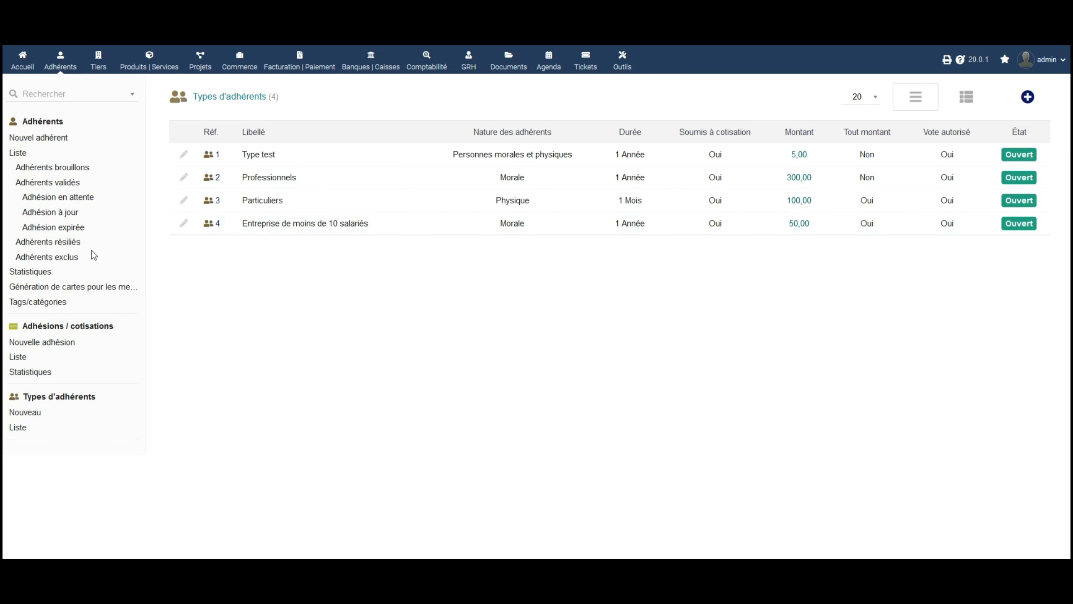
- Start a new member with the identifier "testdolibarr" and the type "Entreprise de moins de 10 salariés"
{"action": "left_click", "coordinate": [32, 144]}
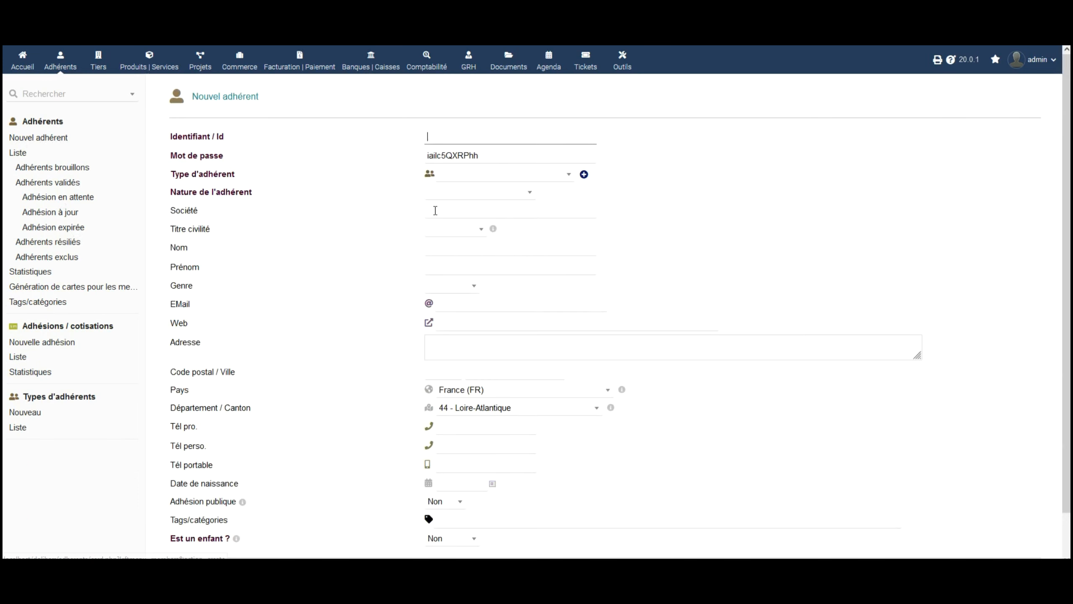
{"action": "type", "text": "testdolibarr"}
{"action": "left_click", "coordinate": [530, 156]}
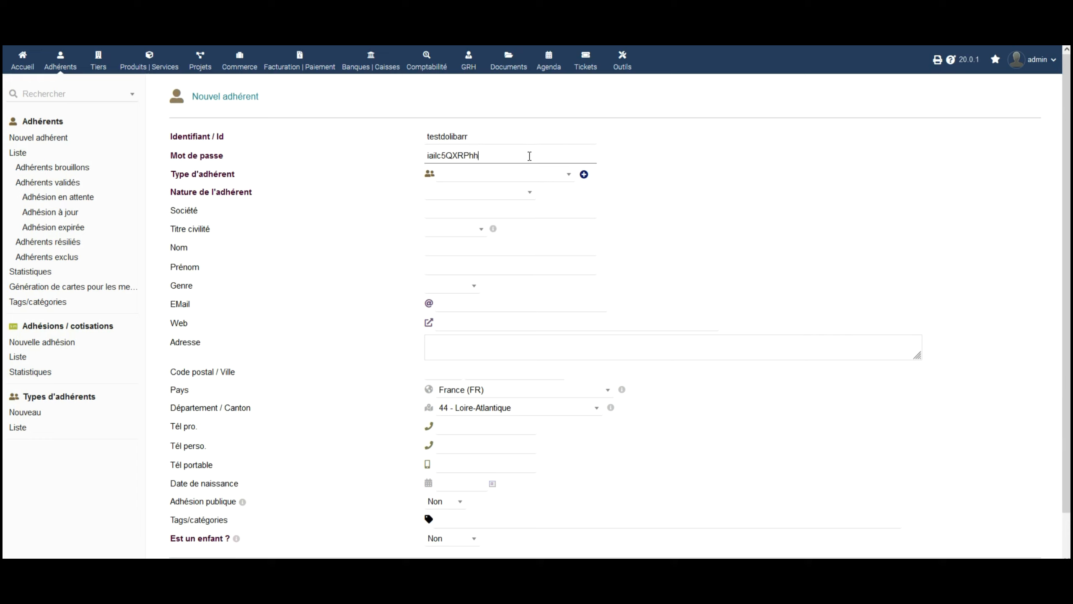
{"action": "left_click", "coordinate": [491, 177]}
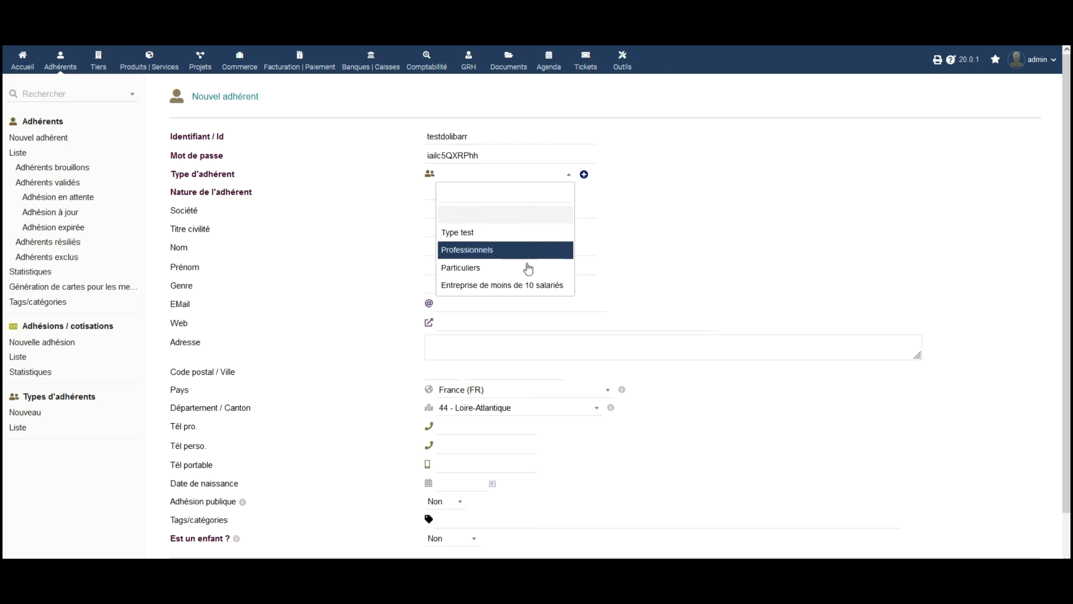
{"action": "left_click", "coordinate": [529, 292]}
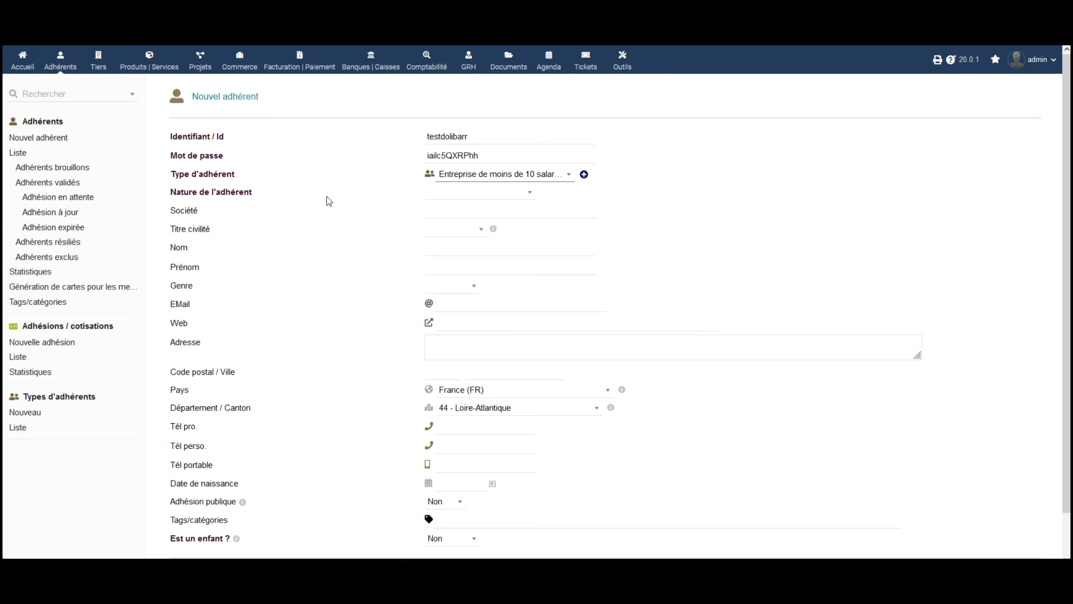
- Try Physique as the new member's nature, and change it to Morale
{"action": "left_click", "coordinate": [489, 193]}
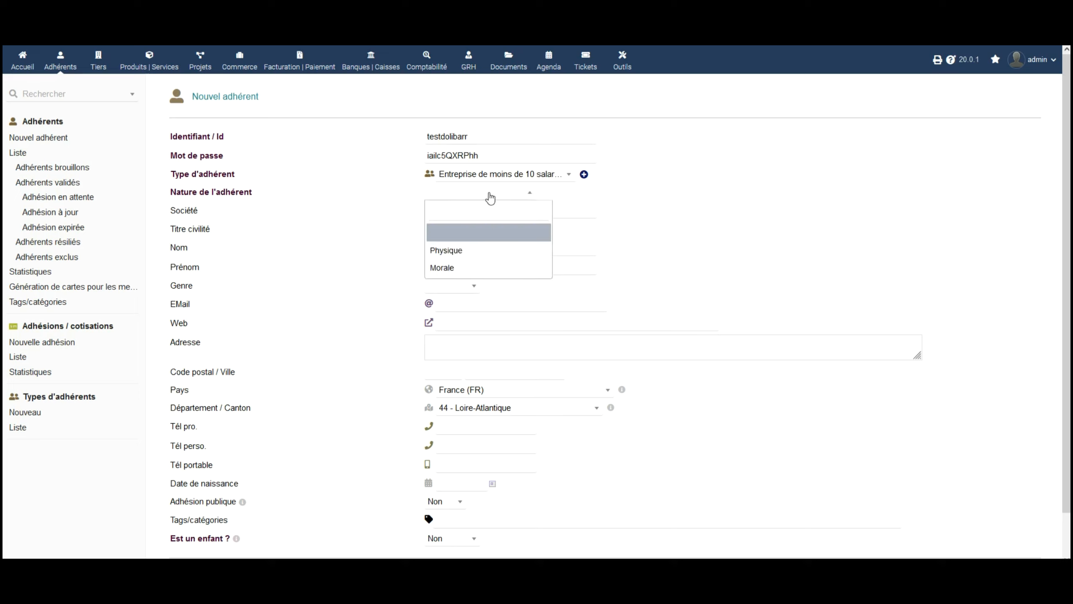
{"action": "left_click", "coordinate": [466, 257]}
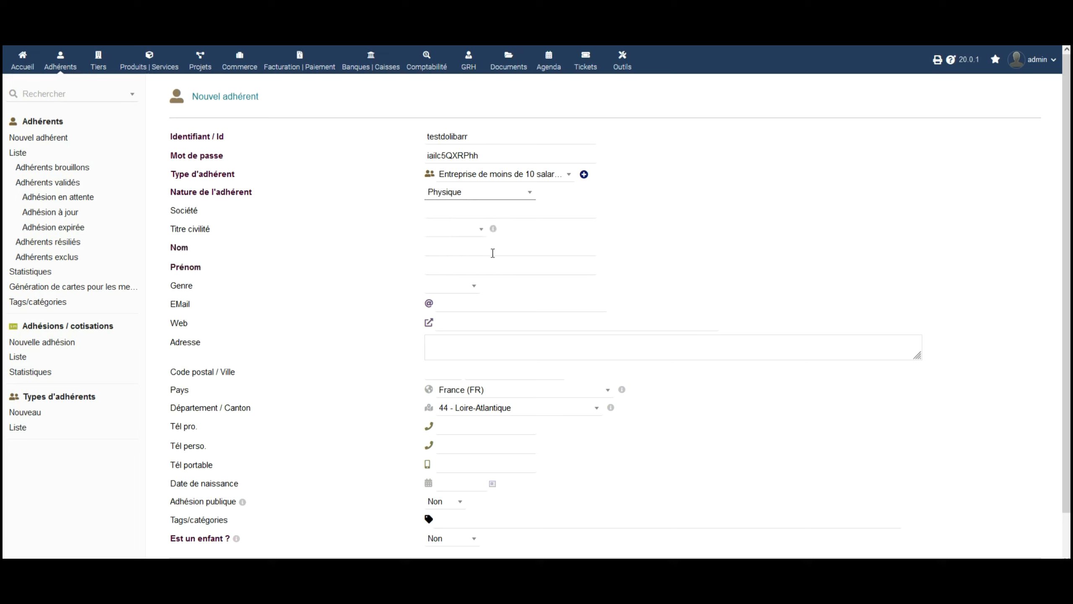
{"action": "left_click", "coordinate": [492, 196]}
{"action": "left_click", "coordinate": [497, 261]}
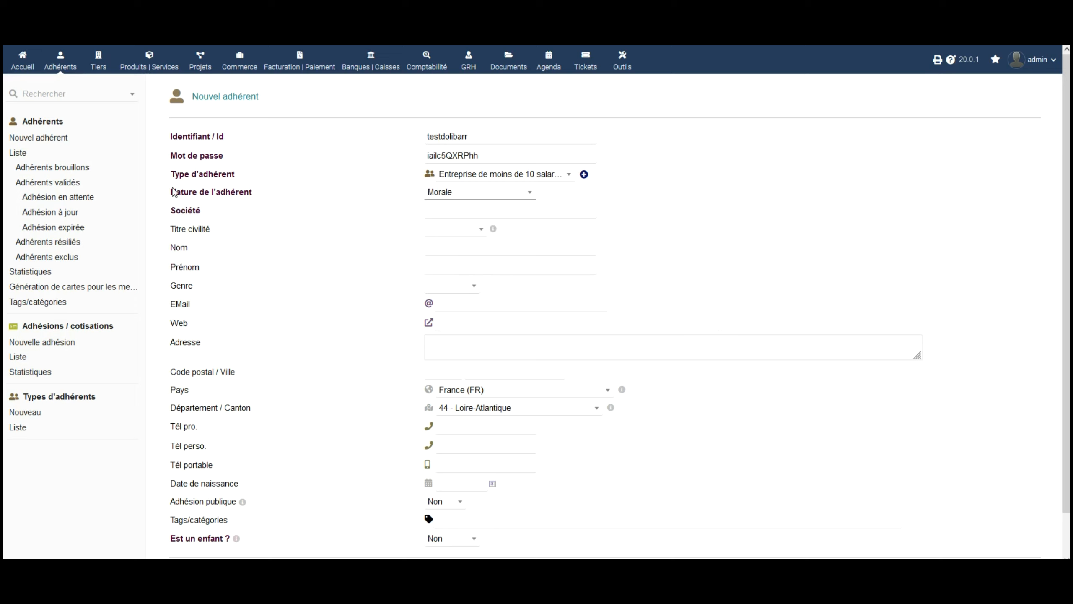
- Enter "SOCIETE TEST" as the company and create the member
{"action": "scroll", "coordinate": [205, 246], "scroll_direction": "down", "scroll_amount": 2}
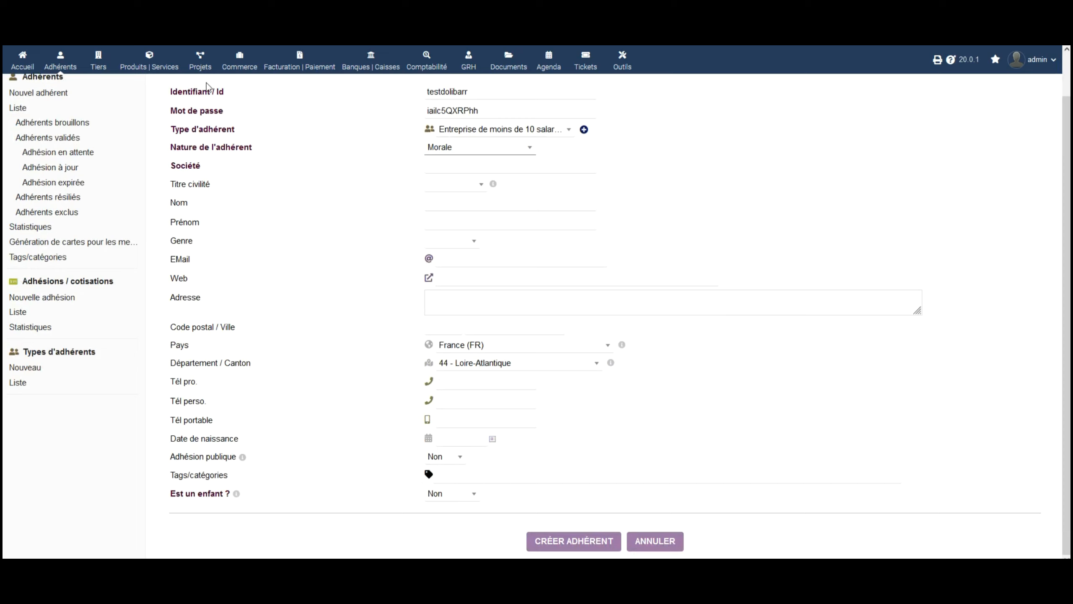
{"action": "left_click", "coordinate": [462, 170]}
{"action": "type", "text": "SOCIETE TEST"}
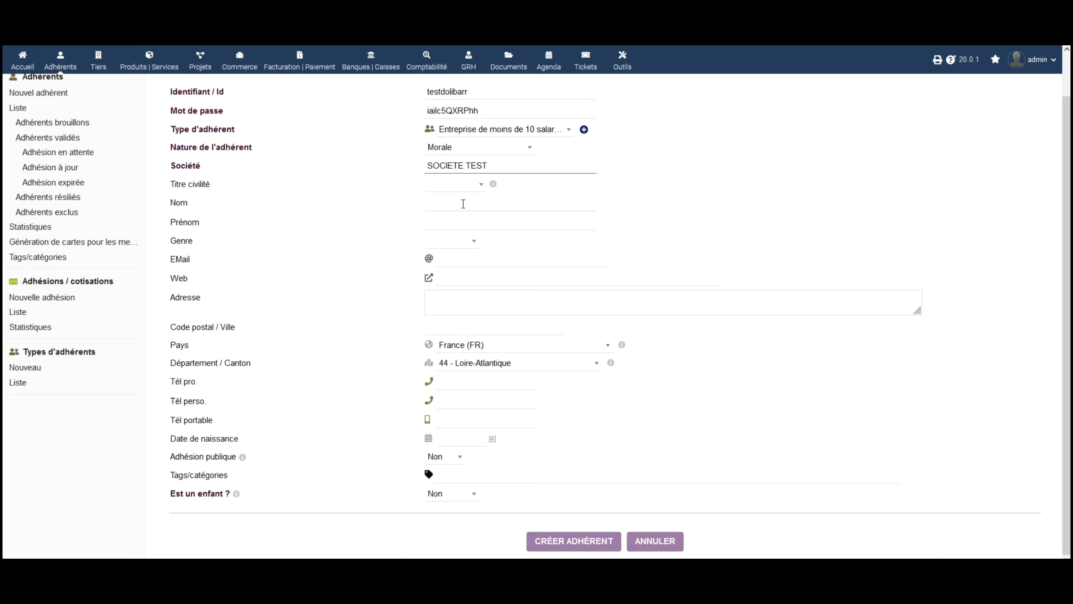
{"action": "left_click", "coordinate": [509, 265]}
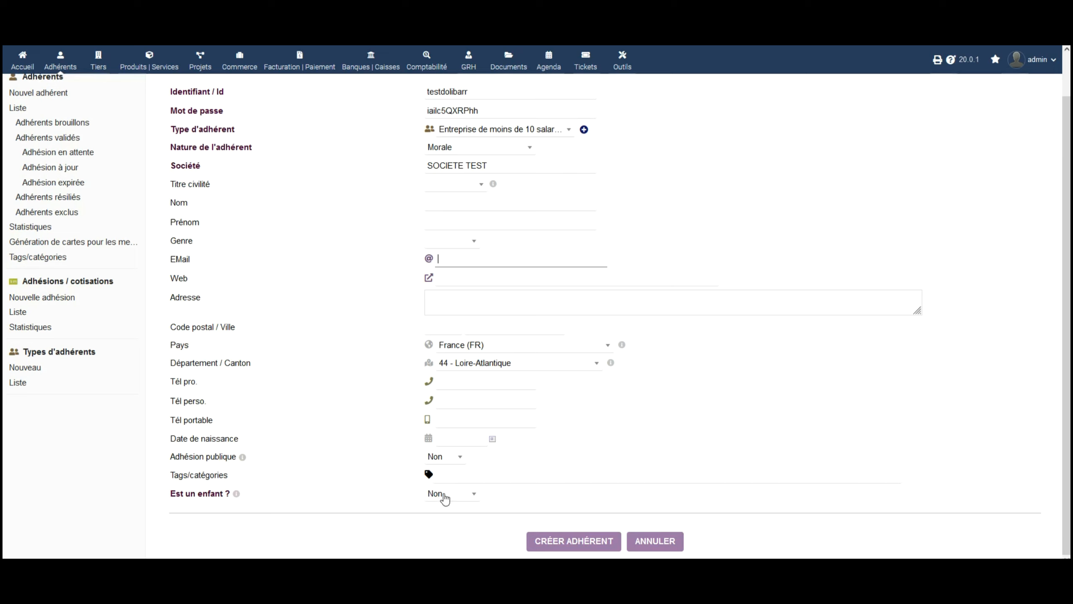
{"action": "left_click", "coordinate": [578, 545]}
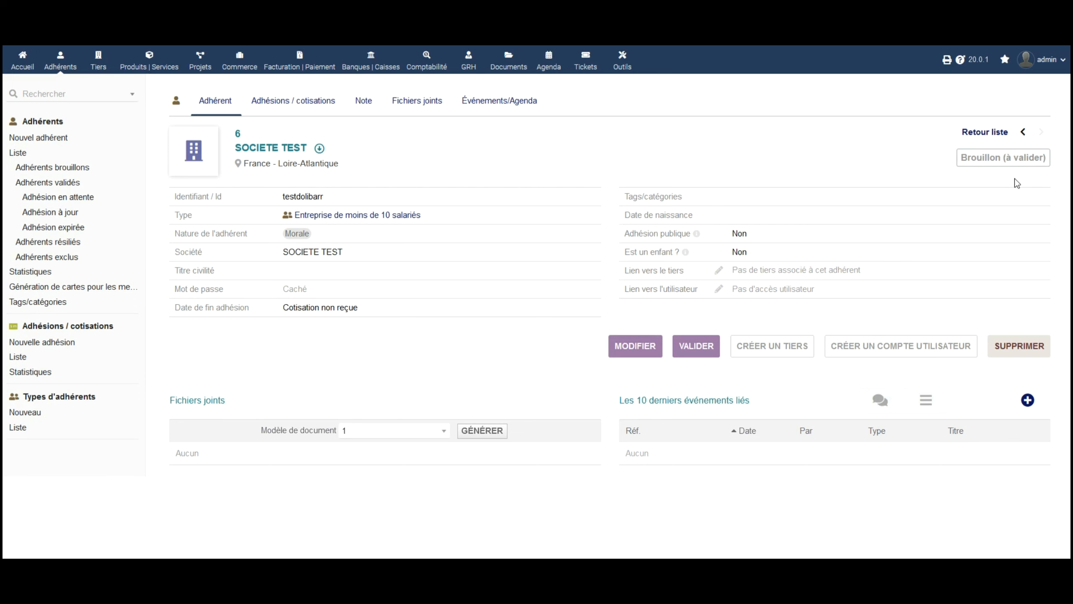
- Validate the SOCIETE TEST member and create an internal user account for it with the identifier "testdolibarr"
{"action": "left_click", "coordinate": [696, 346]}
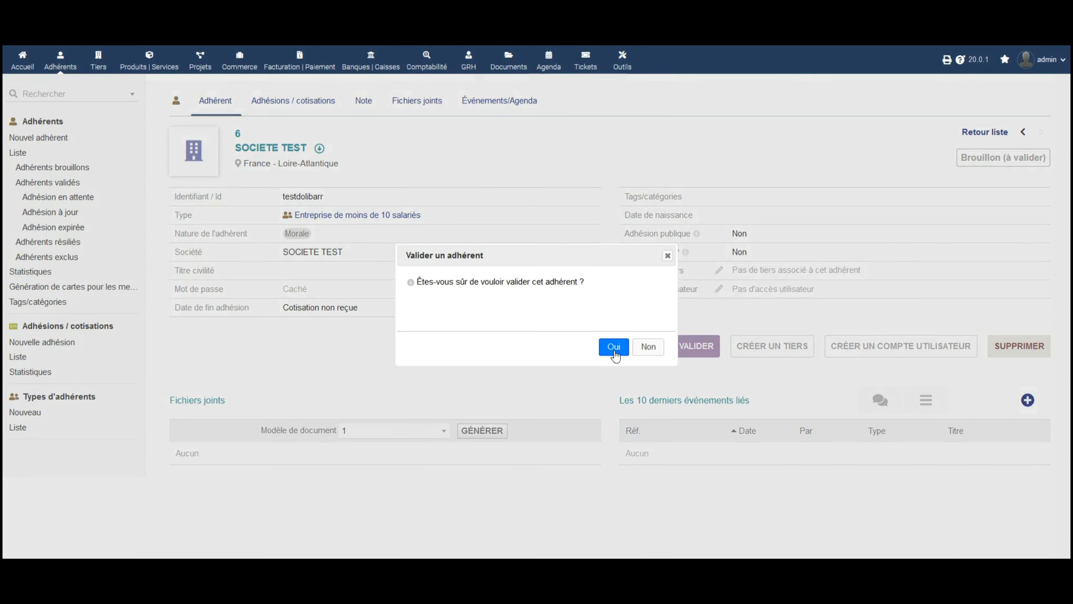
{"action": "left_click", "coordinate": [612, 347]}
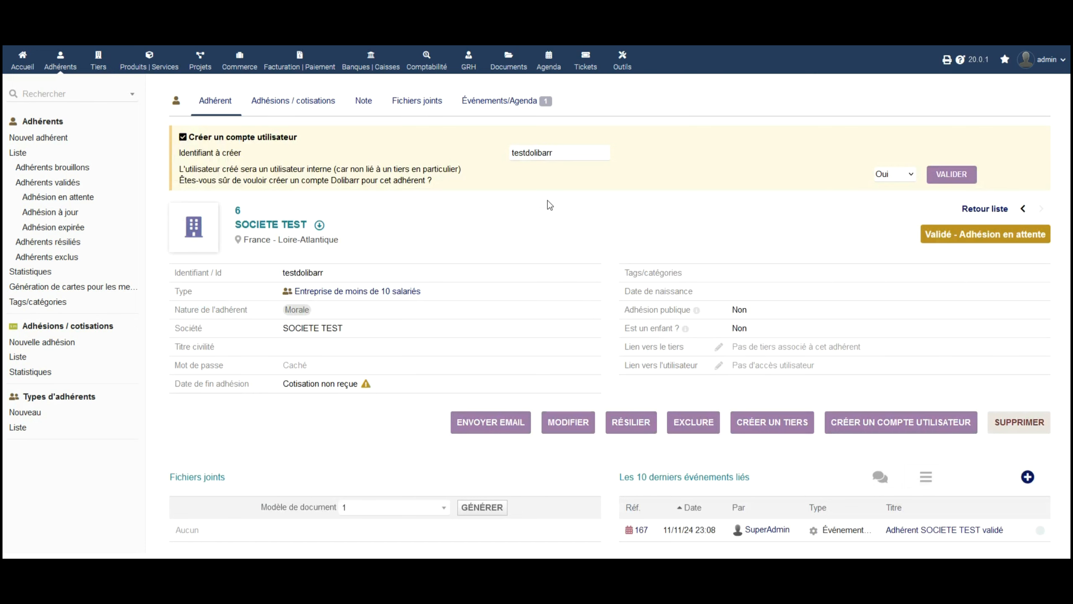
{"action": "left_click", "coordinate": [954, 175]}
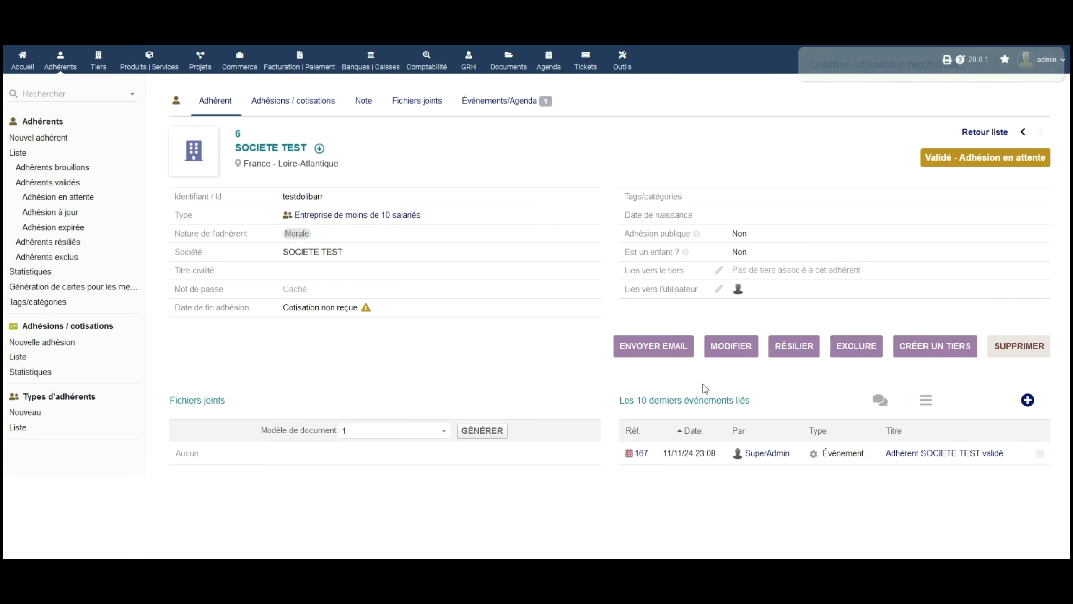
- Terminate the SOCIETE TEST membership and reactivate it, confirming both changes
{"action": "left_click", "coordinate": [802, 351]}
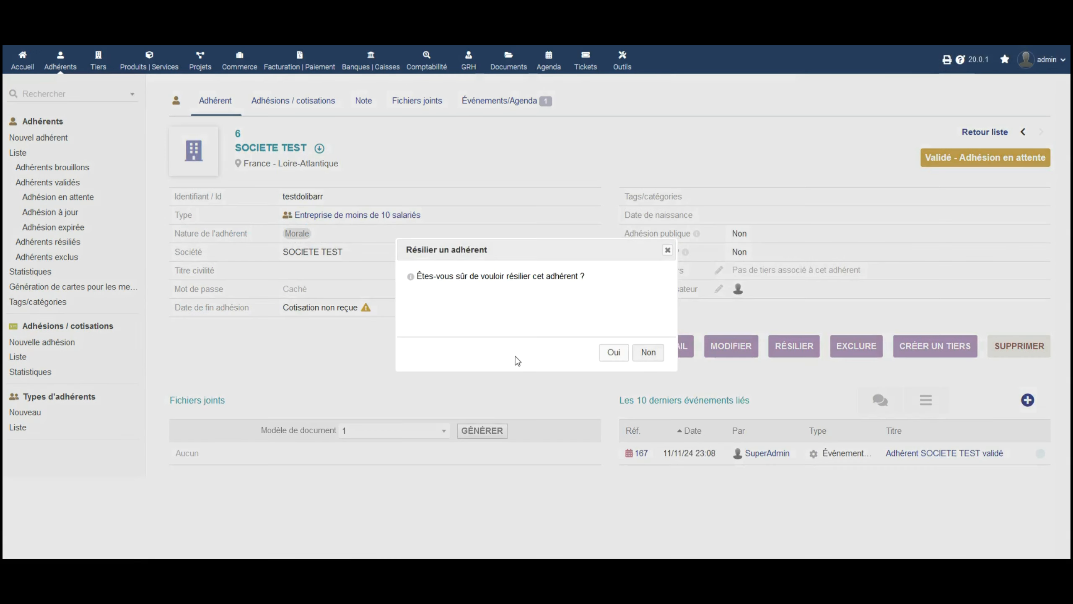
{"action": "left_click", "coordinate": [612, 353]}
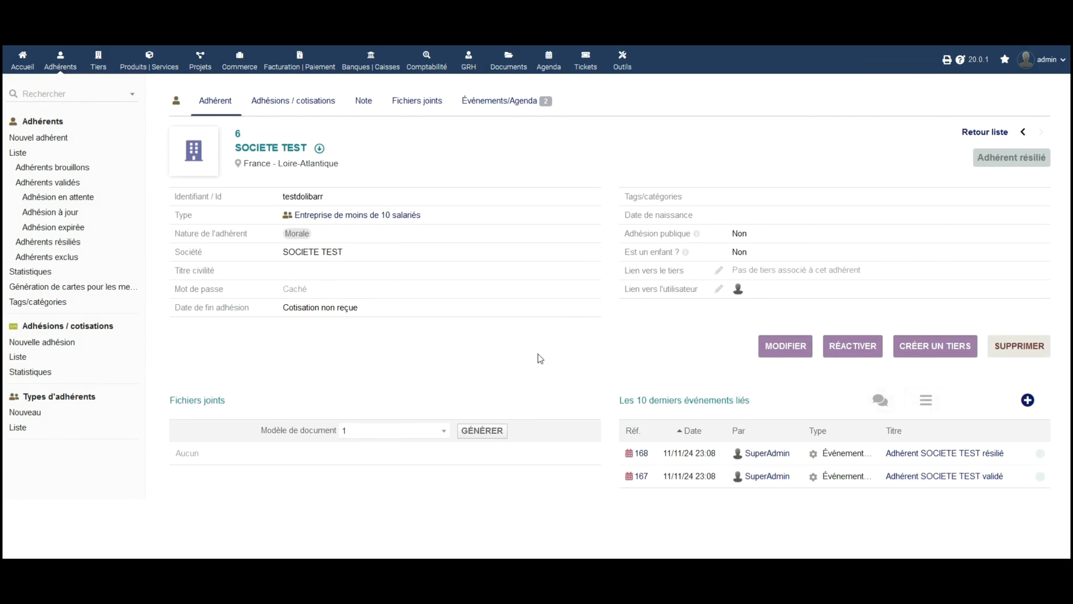
{"action": "left_click", "coordinate": [844, 350]}
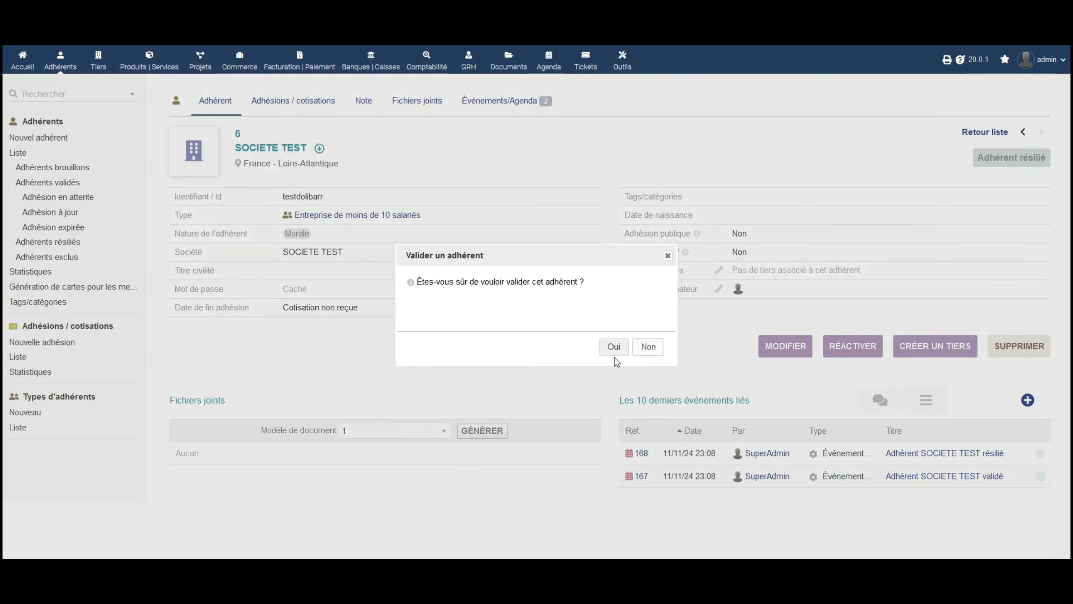
{"action": "left_click", "coordinate": [613, 350]}
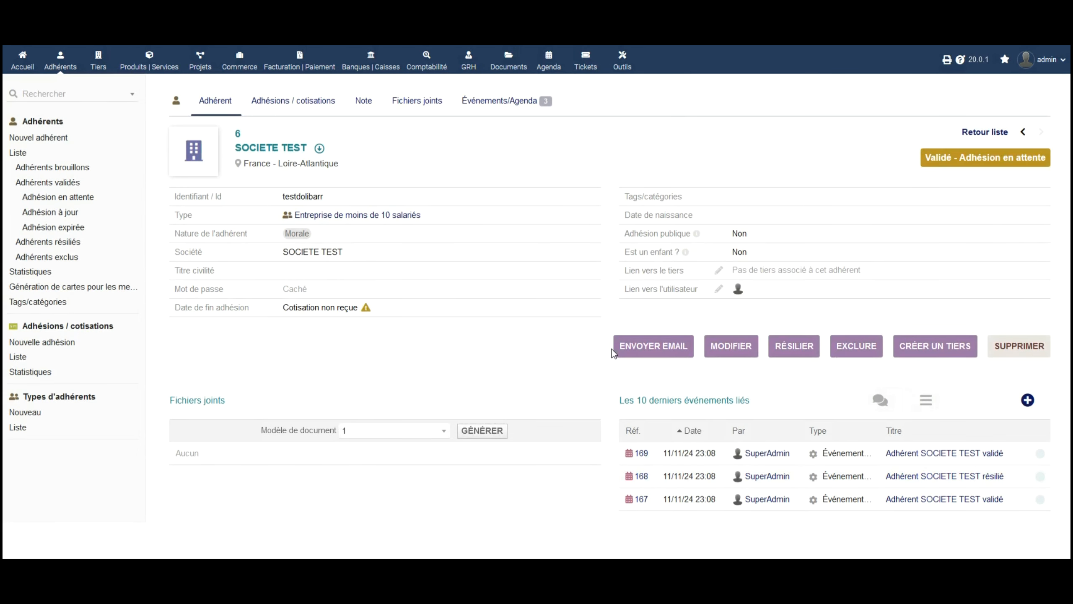
- Exclude the SOCIETE TEST member and reactivate it, confirming both changes
{"action": "left_click", "coordinate": [857, 346]}
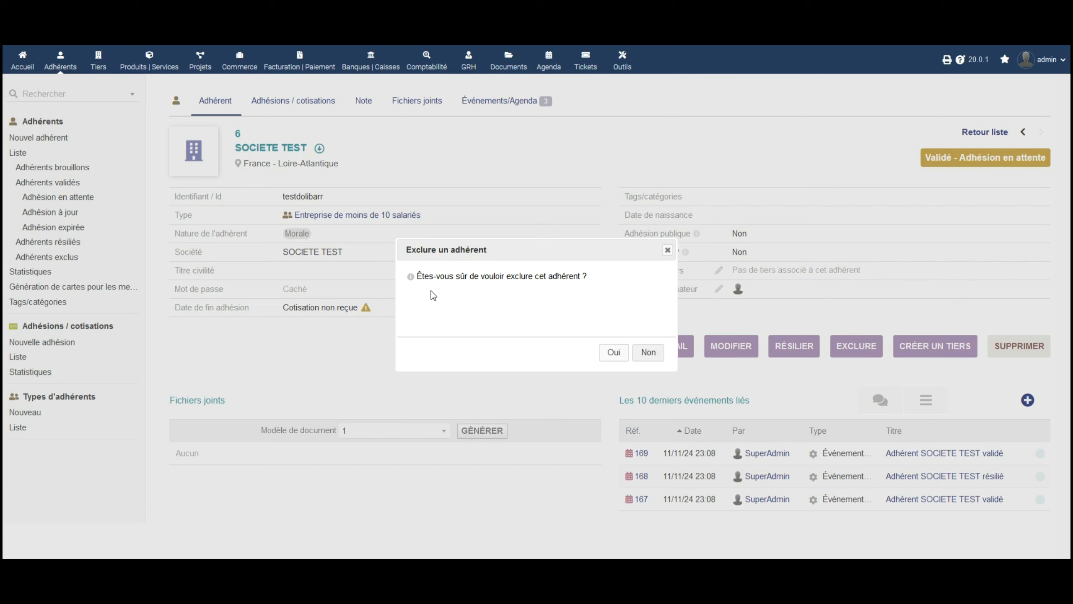
{"action": "left_click", "coordinate": [612, 353]}
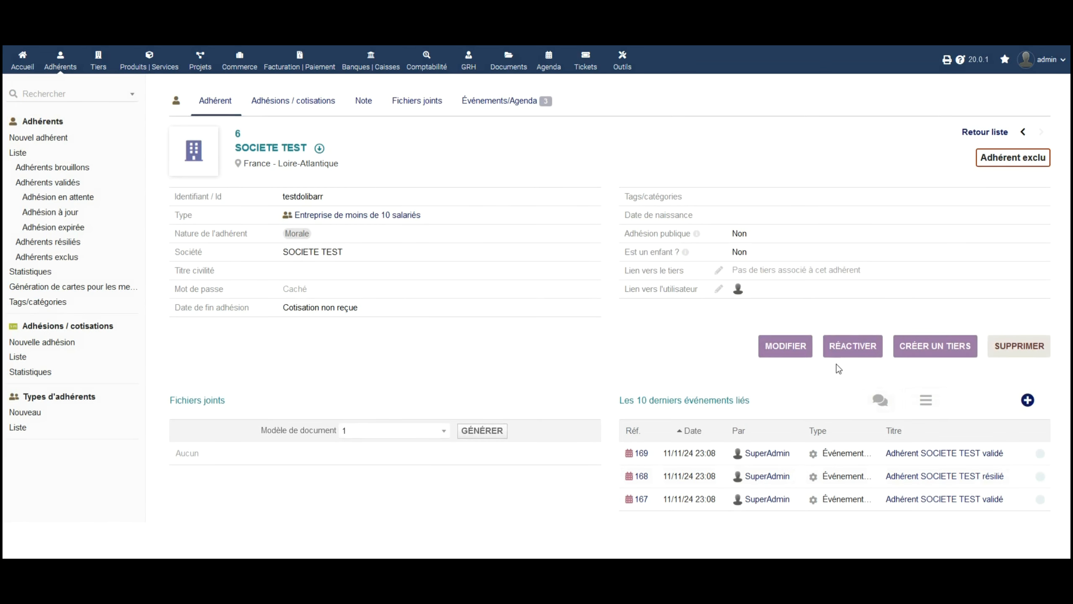
{"action": "left_click", "coordinate": [852, 346]}
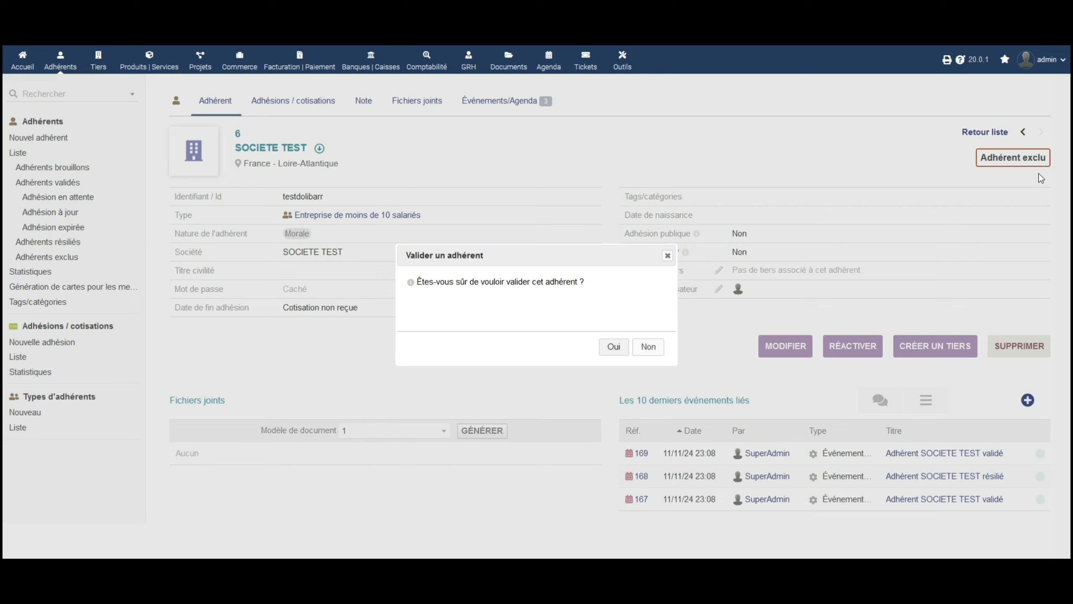
{"action": "left_click", "coordinate": [603, 348]}
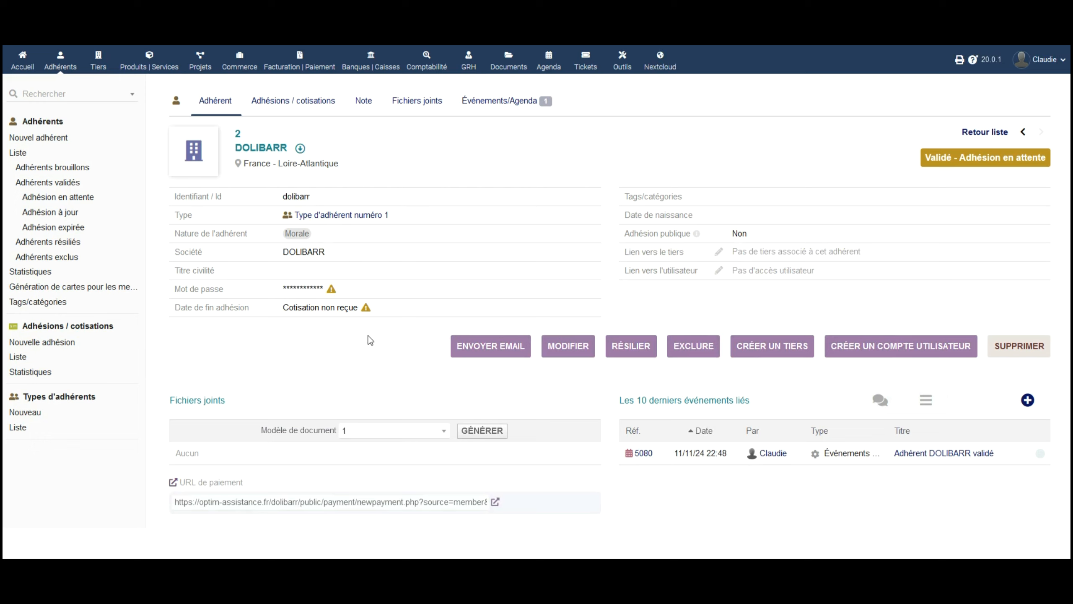
- Start a new contribution for the DOLIBARR member running from 01/01/2024 to 31/12/2024, with an amount of 50,00 euros
{"action": "left_click", "coordinate": [288, 106]}
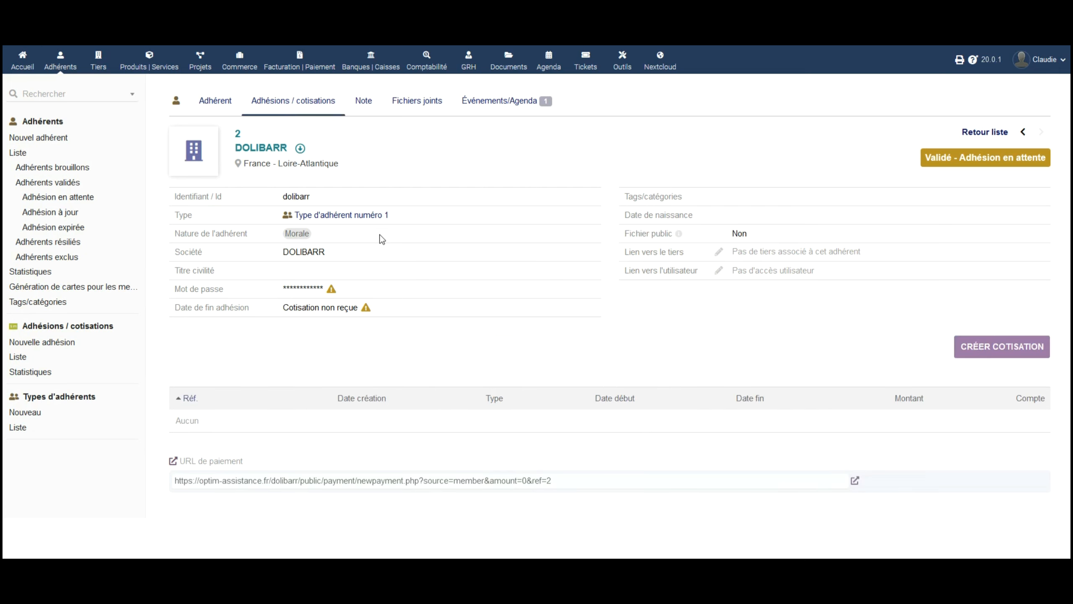
{"action": "left_click", "coordinate": [1009, 356]}
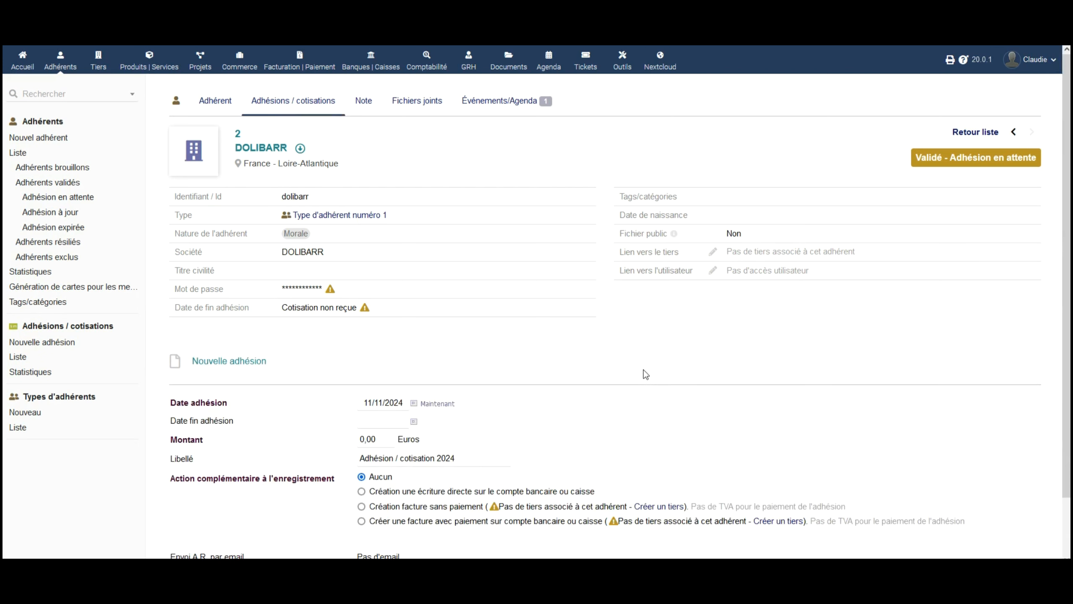
{"action": "scroll", "coordinate": [799, 387], "scroll_direction": "down", "scroll_amount": 2}
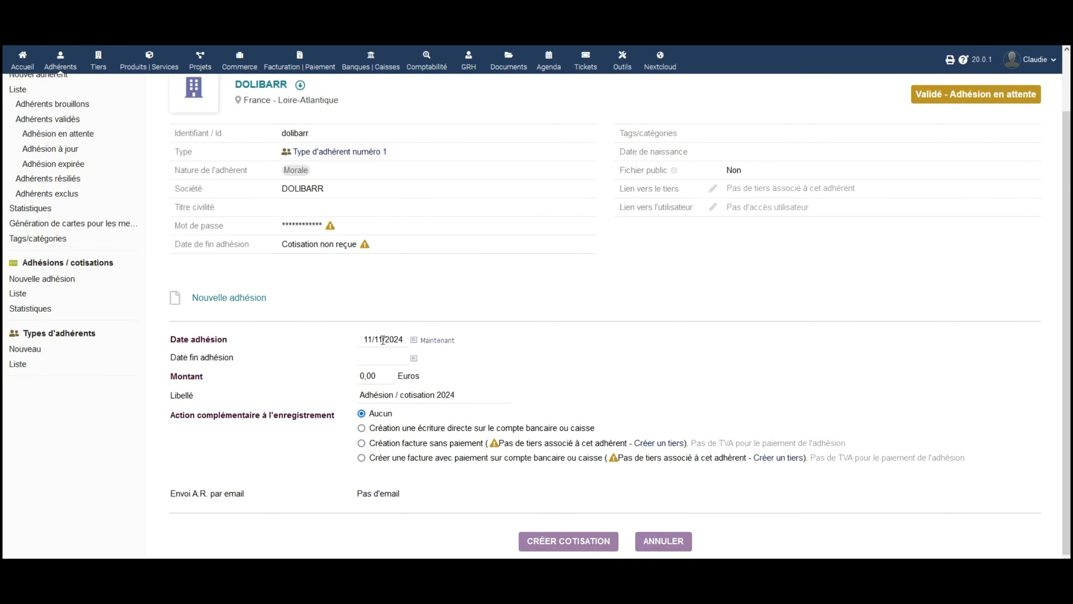
{"action": "left_click_drag", "start_coordinate": [383, 338], "coordinate": [363, 338]}
{"action": "type", "text": "01/01/"}
{"action": "key", "text": "BackSpace"}
{"action": "left_click", "coordinate": [381, 356]}
{"action": "type", "text": "31/12/2024"}
{"action": "left_click", "coordinate": [361, 378]}
{"action": "type", "text": "5"}
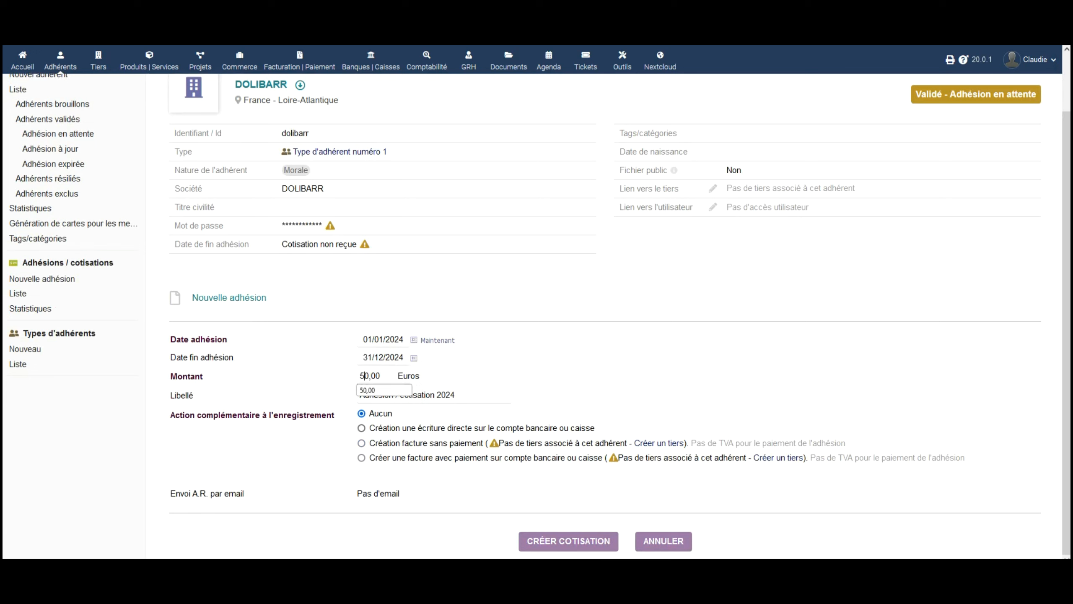
- Try the direct bank entry, invoice without payment, and invoice with payment options as the contribution's complementary action
{"action": "left_click", "coordinate": [708, 429]}
{"action": "left_click", "coordinate": [362, 428]}
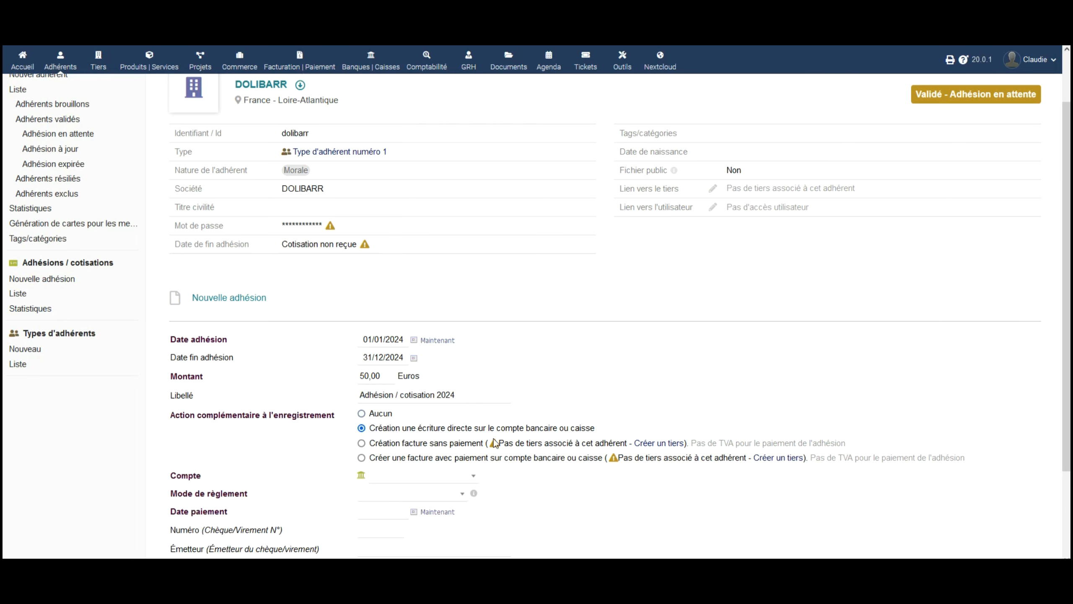
{"action": "scroll", "coordinate": [653, 432], "scroll_direction": "down", "scroll_amount": 1}
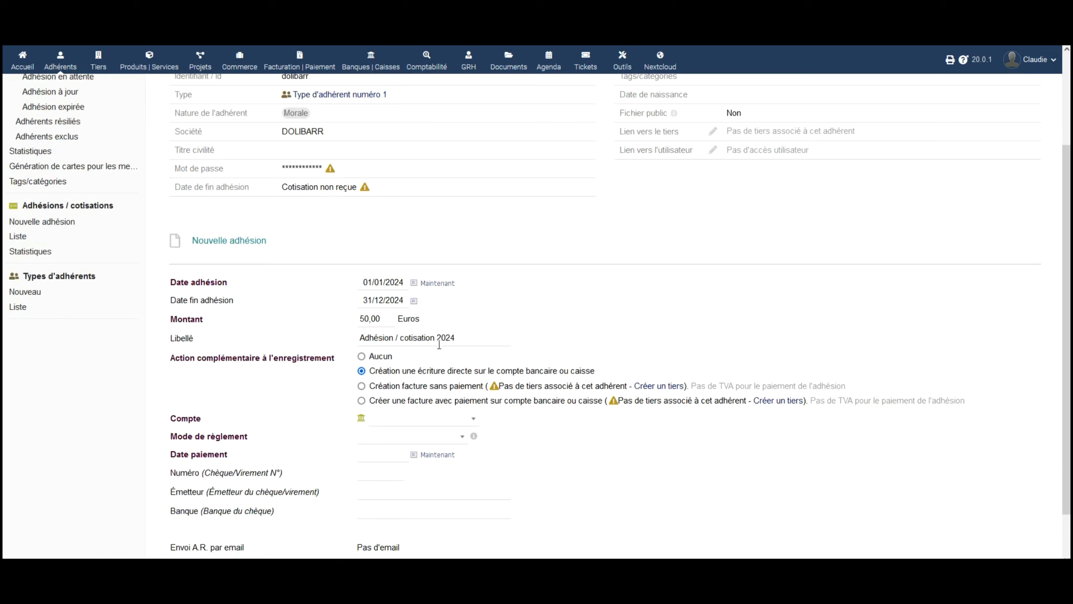
{"action": "left_click", "coordinate": [362, 387]}
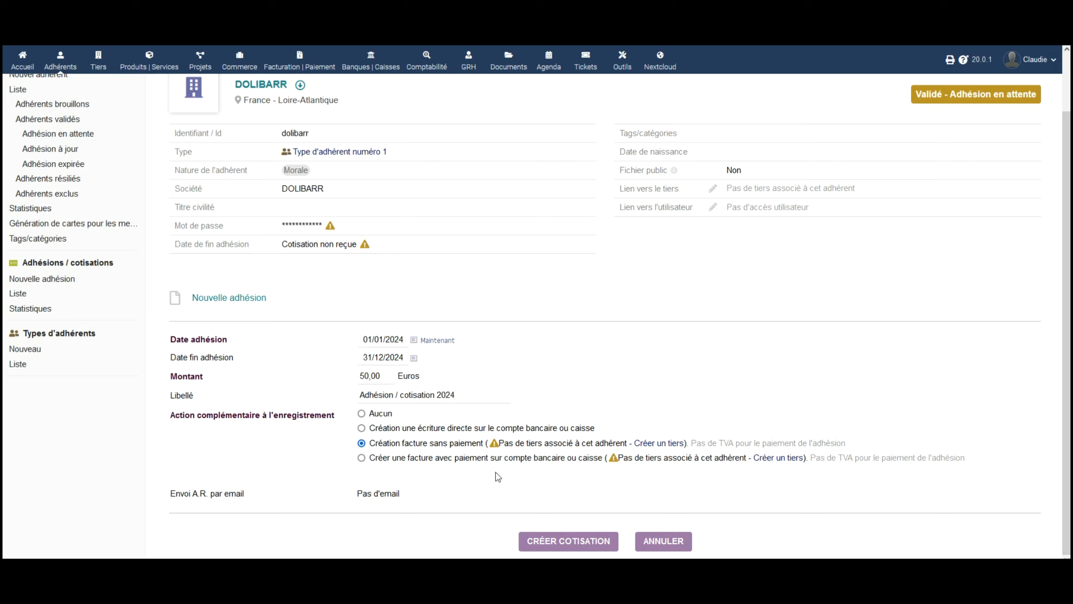
{"action": "left_click", "coordinate": [362, 457]}
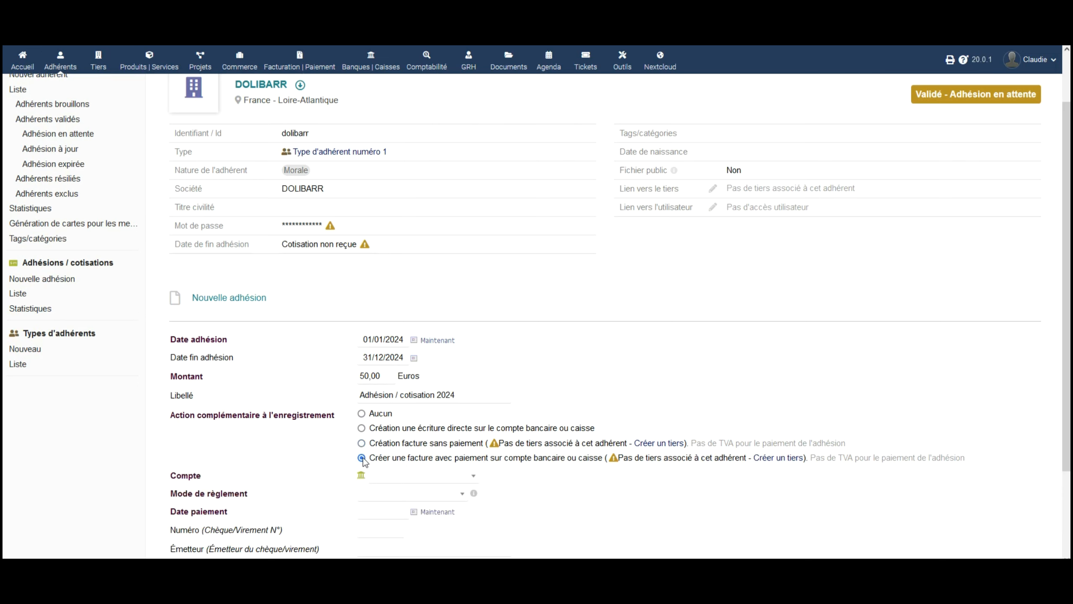
{"action": "scroll", "coordinate": [268, 424], "scroll_direction": "down", "scroll_amount": 1}
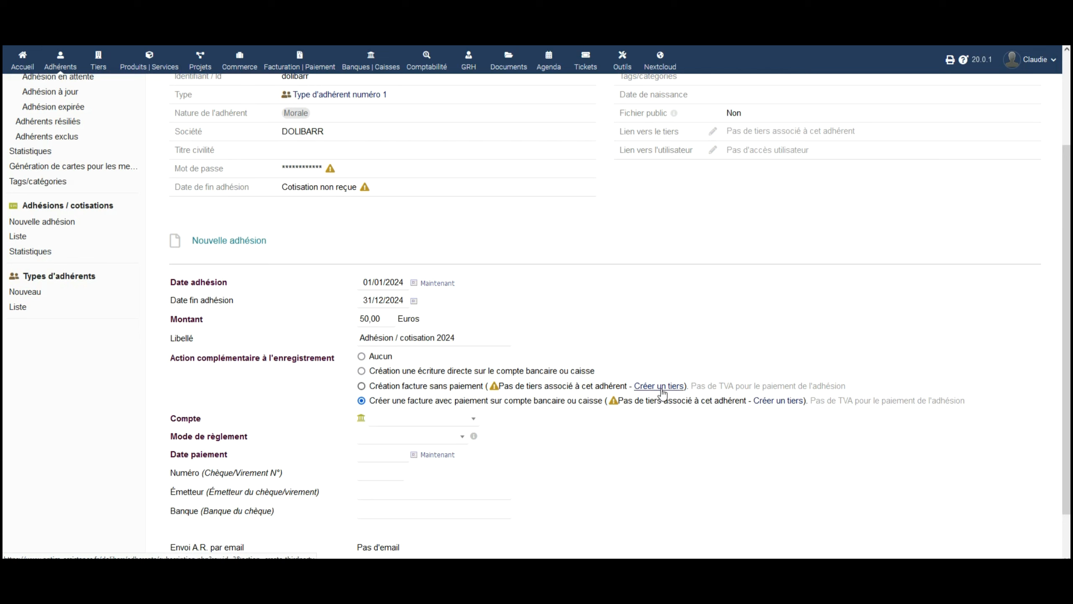
{"action": "scroll", "coordinate": [662, 392], "scroll_direction": "up", "scroll_amount": 1}
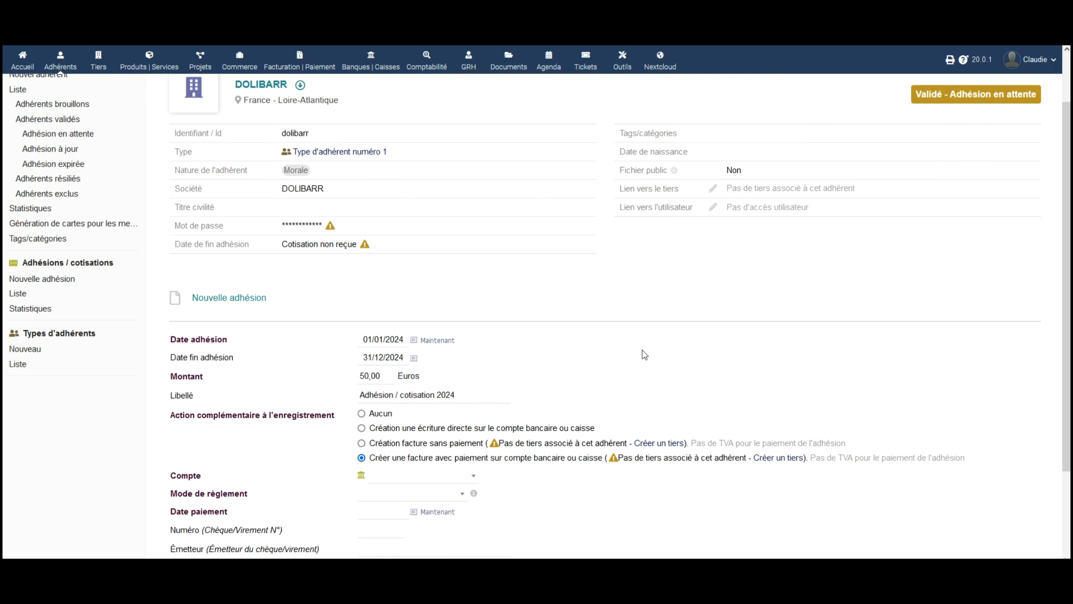
{"action": "scroll", "coordinate": [642, 351], "scroll_direction": "down", "scroll_amount": 3}
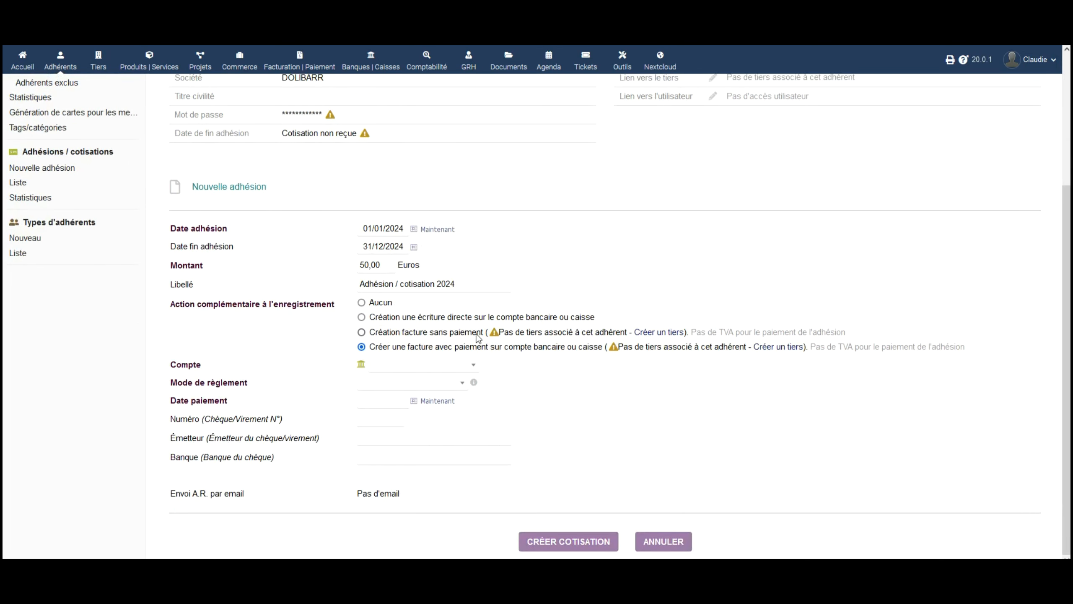
- Request a third party for the DOLIBARR member with the customer code DOLIBARRTEST and validate its creation
{"action": "left_click", "coordinate": [786, 347]}
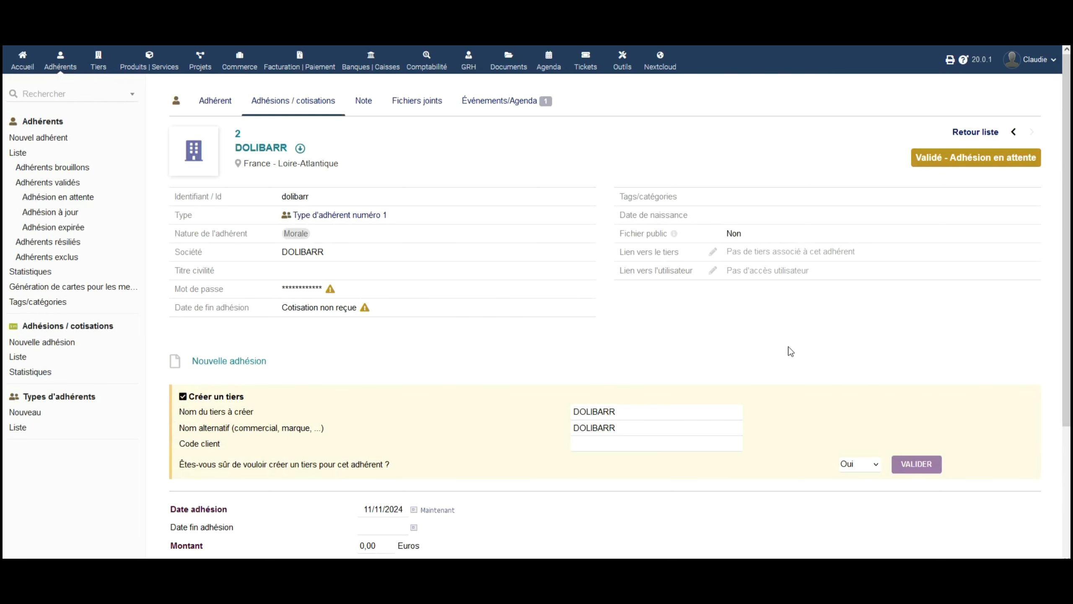
{"action": "scroll", "coordinate": [453, 313], "scroll_direction": "down", "scroll_amount": 3}
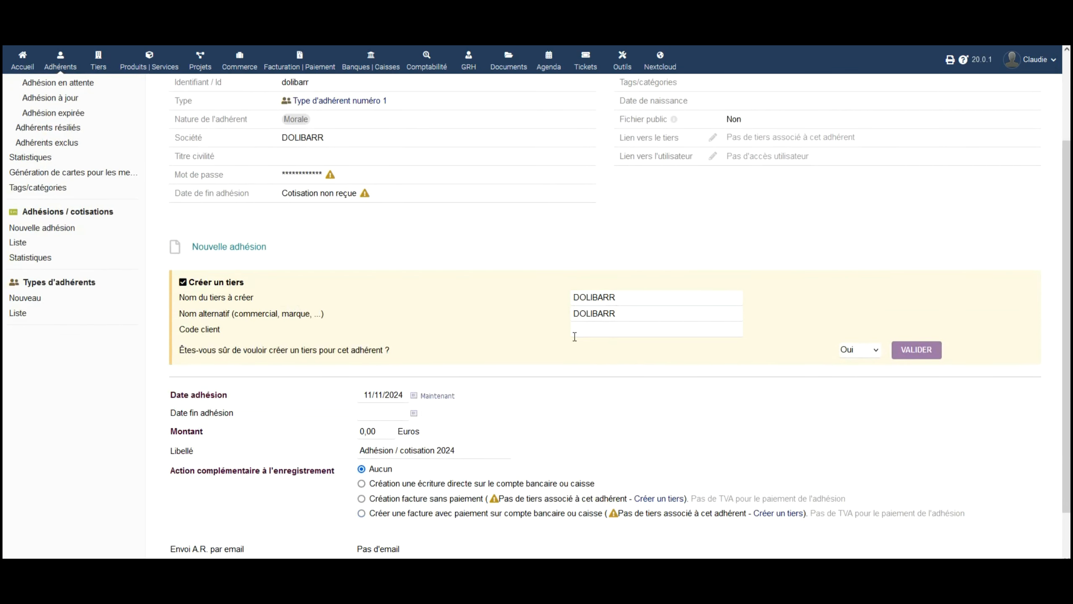
{"action": "left_click", "coordinate": [604, 331]}
{"action": "type", "text": "DOLIBARRTEST"}
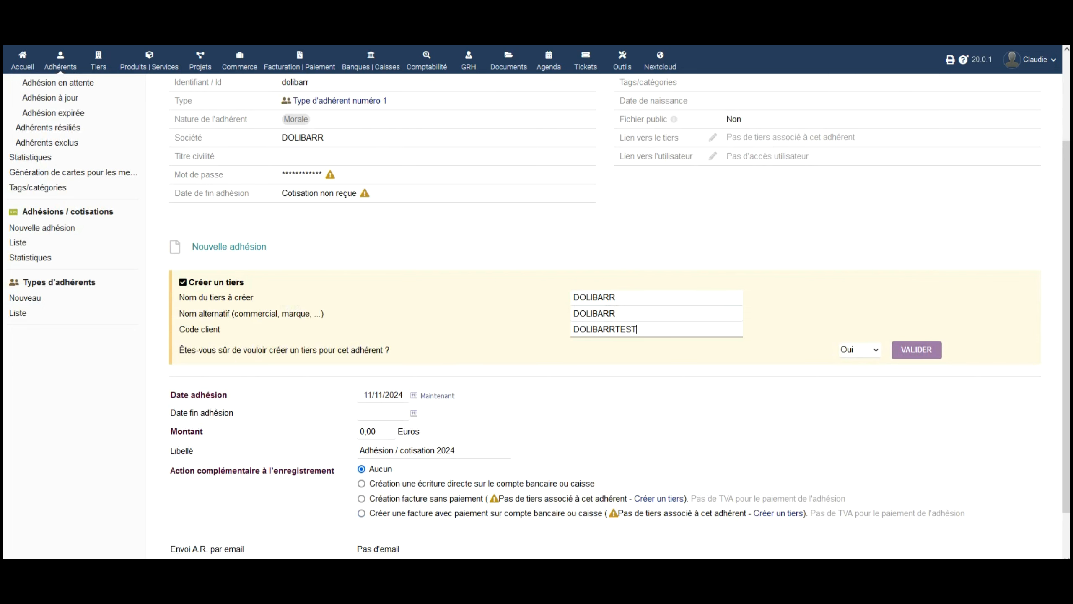
{"action": "left_click", "coordinate": [921, 352]}
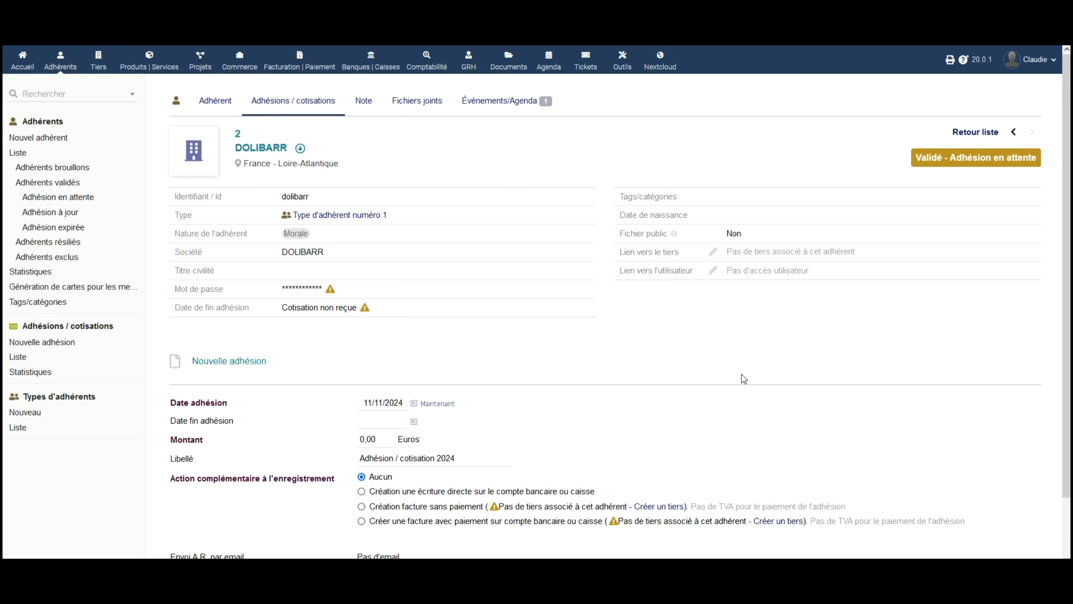
- Reopen the third-party creation for the DOLIBARR member, re-enter its customer code and validate it again
{"action": "scroll", "coordinate": [743, 379], "scroll_direction": "down", "scroll_amount": 2}
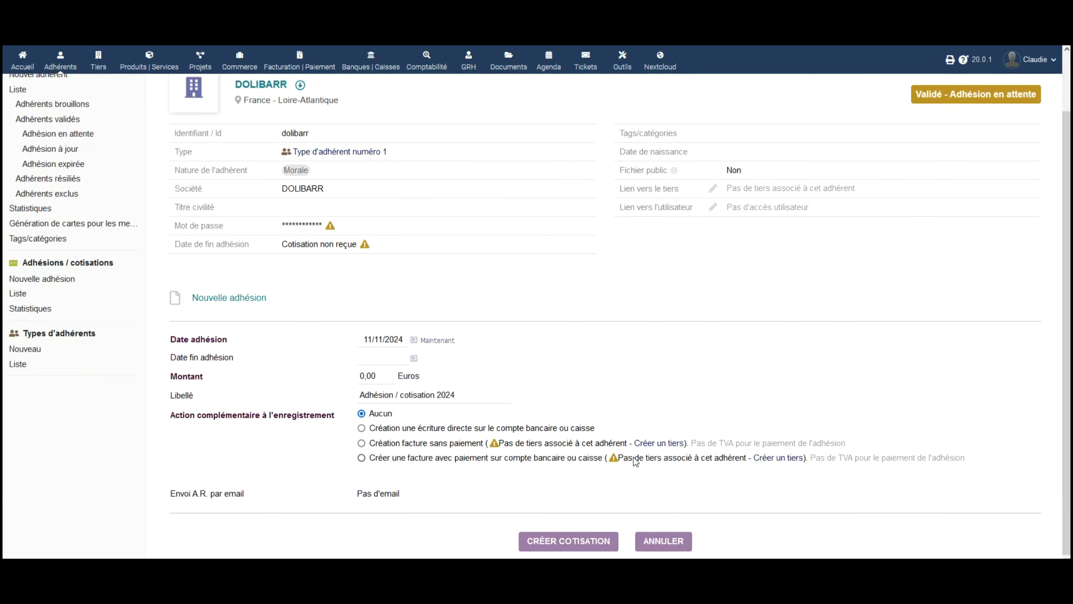
{"action": "left_click", "coordinate": [662, 443]}
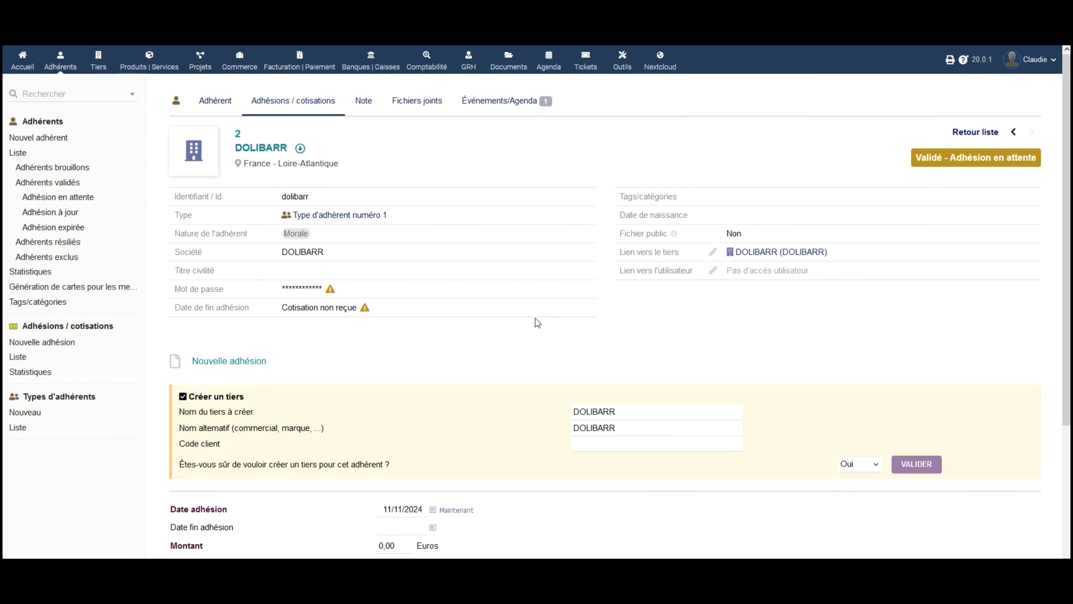
{"action": "left_click", "coordinate": [625, 446]}
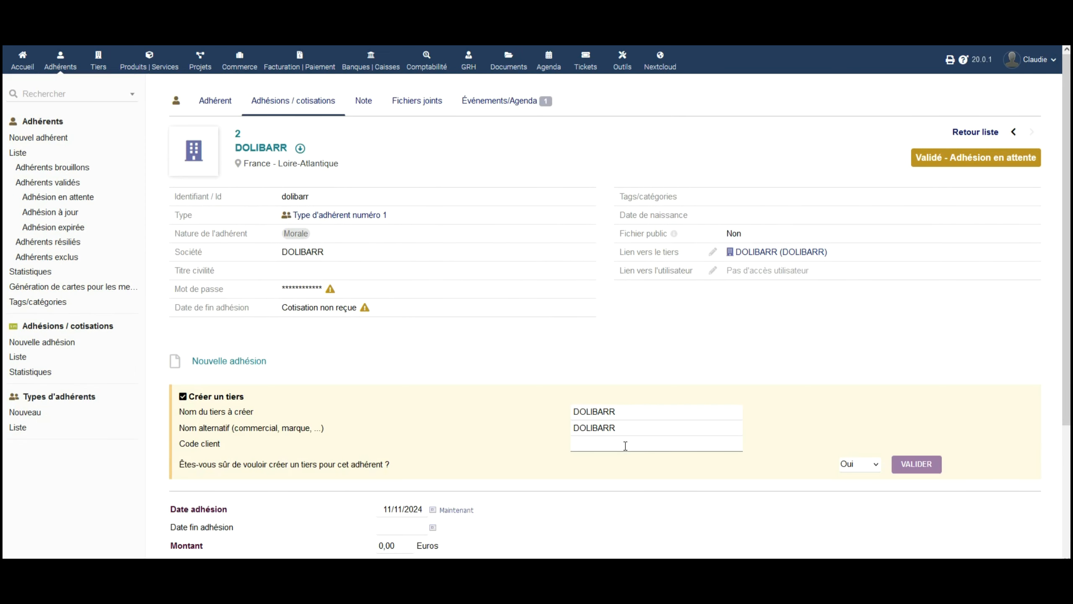
{"action": "type", "text": "DOLIB"}
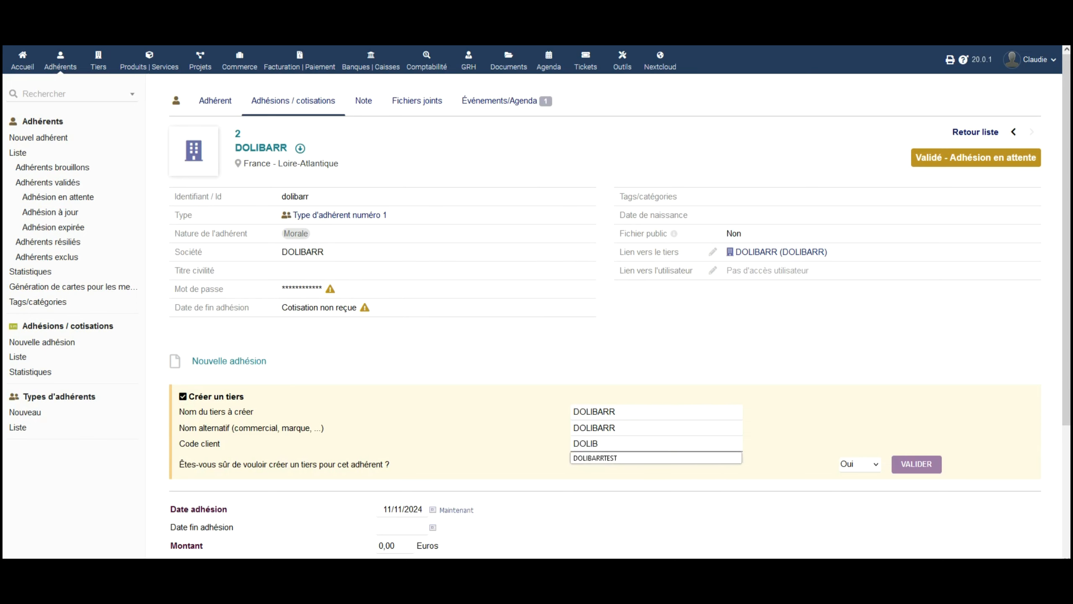
{"action": "left_click", "coordinate": [816, 423]}
{"action": "left_click", "coordinate": [922, 465]}
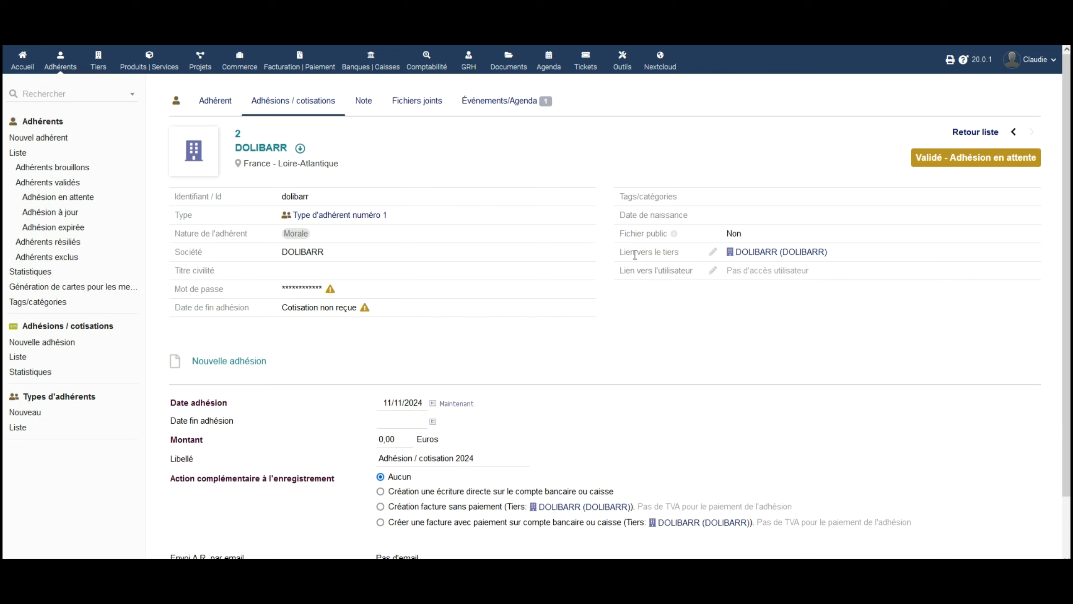
{"action": "mouse_move", "coordinate": [753, 256]}
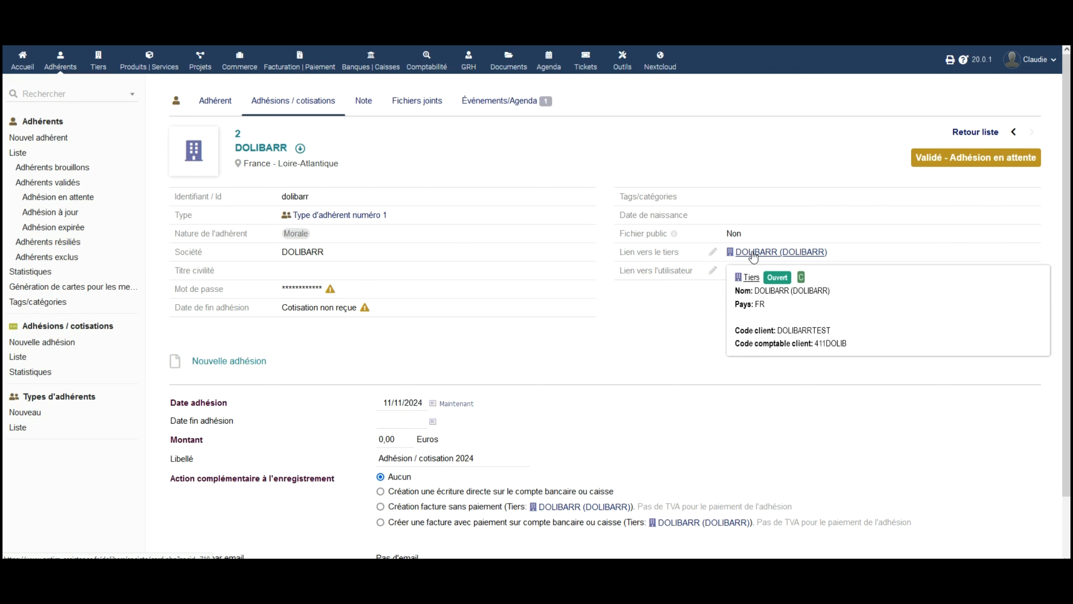
- Set the DOLIBARR contribution's dates to 01/01/2024 through 31/12/2024 and its amount to 50,00 euros
{"action": "scroll", "coordinate": [688, 290], "scroll_direction": "down", "scroll_amount": 2}
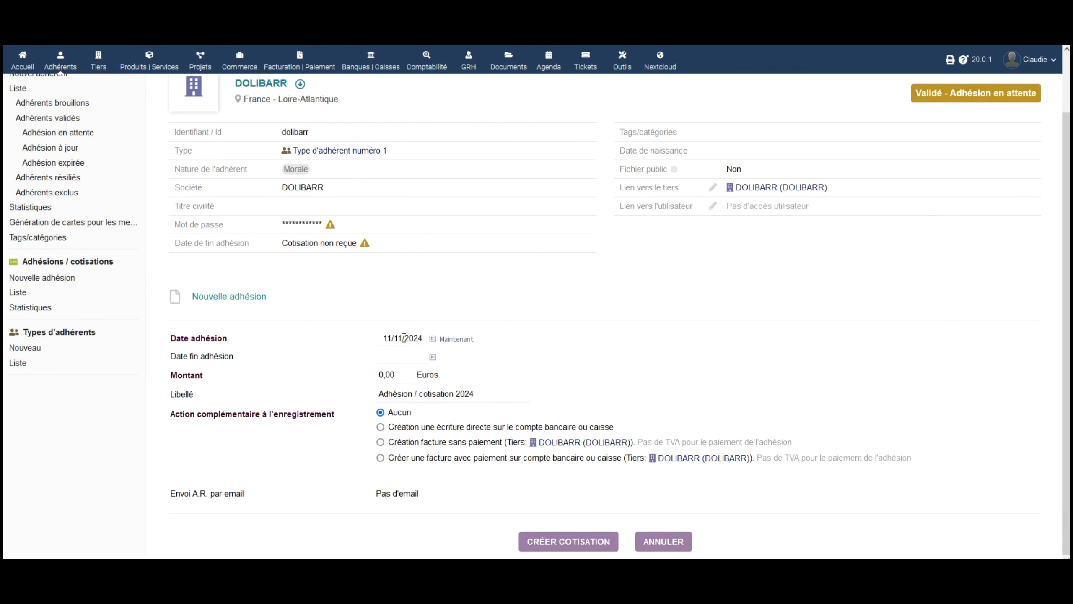
{"action": "left_click_drag", "start_coordinate": [401, 340], "coordinate": [375, 345]}
{"action": "type", "text": "01/01/"}
{"action": "key", "text": "BackSpace"}
{"action": "left_click", "coordinate": [374, 357]}
{"action": "type", "text": "31/12/2024"}
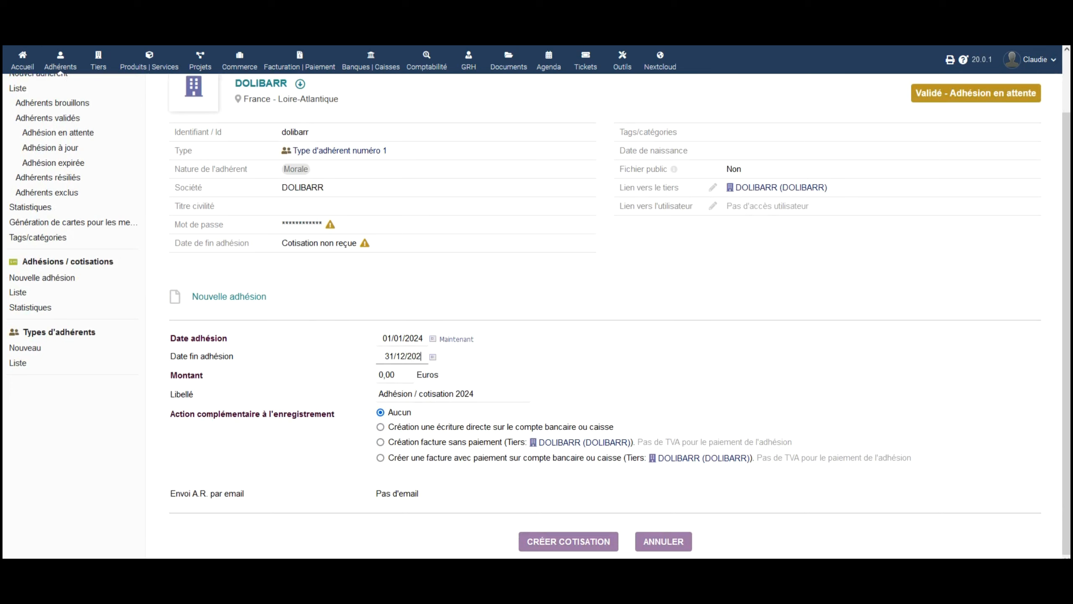
{"action": "left_click", "coordinate": [380, 377]}
{"action": "type", "text": "5"}
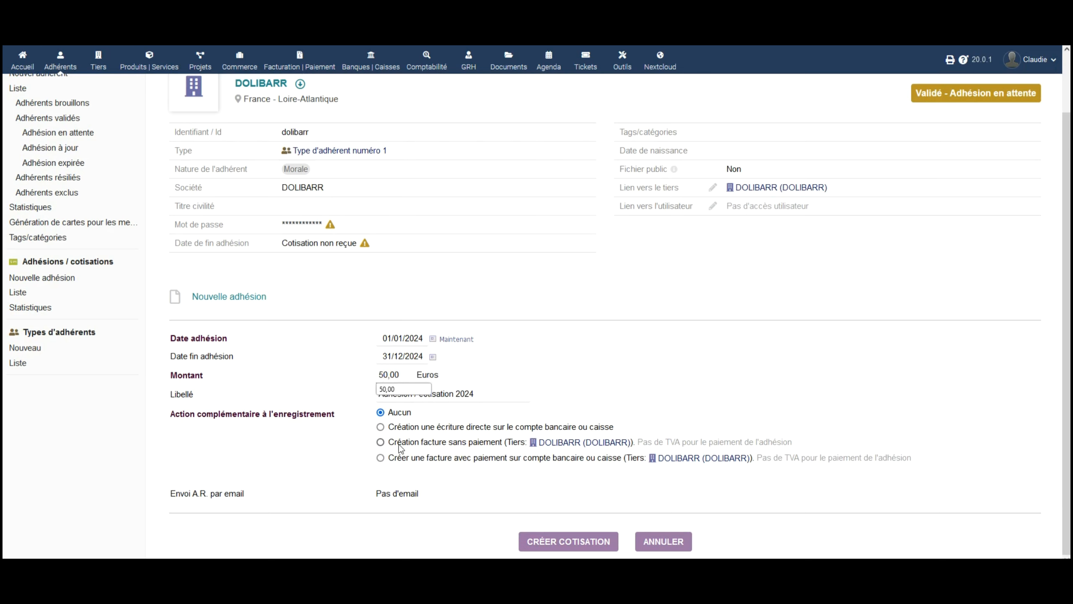
- Choose an invoice with payment on Compte courant BPGO by Virement, dated today, and create the contribution
{"action": "left_click", "coordinate": [380, 458]}
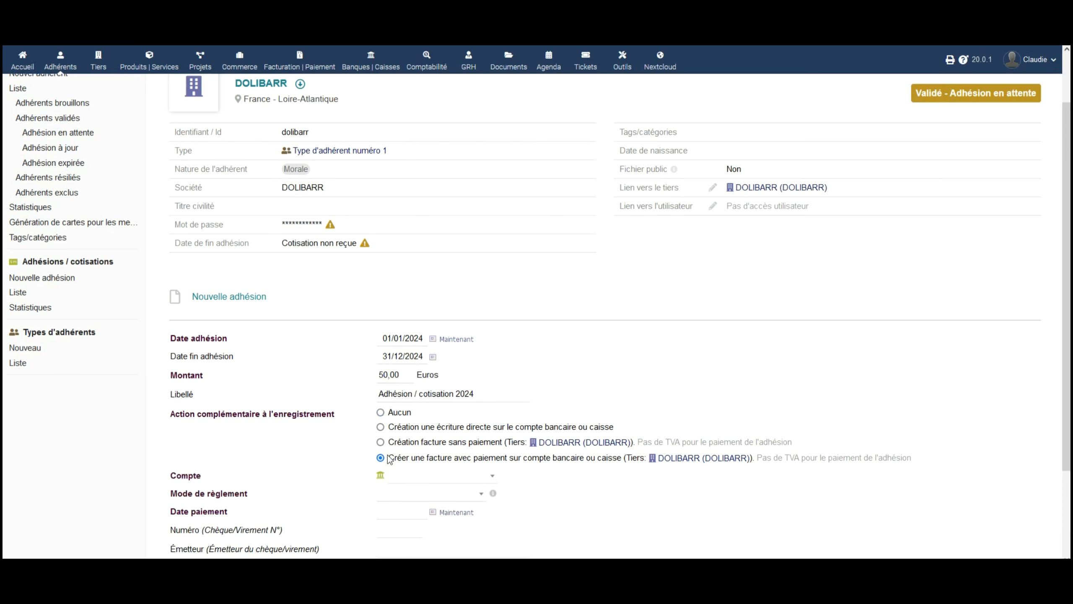
{"action": "scroll", "coordinate": [815, 387], "scroll_direction": "down", "scroll_amount": 2}
{"action": "scroll", "coordinate": [819, 393], "scroll_direction": "down", "scroll_amount": 1}
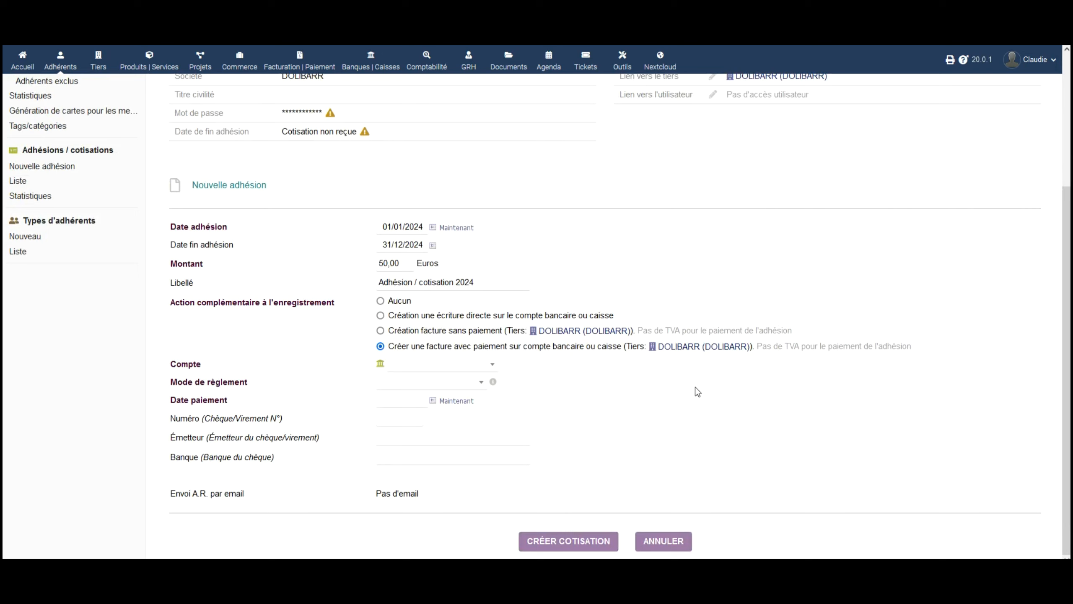
{"action": "left_click", "coordinate": [454, 368]}
{"action": "left_click", "coordinate": [448, 527]}
{"action": "left_click", "coordinate": [439, 385]}
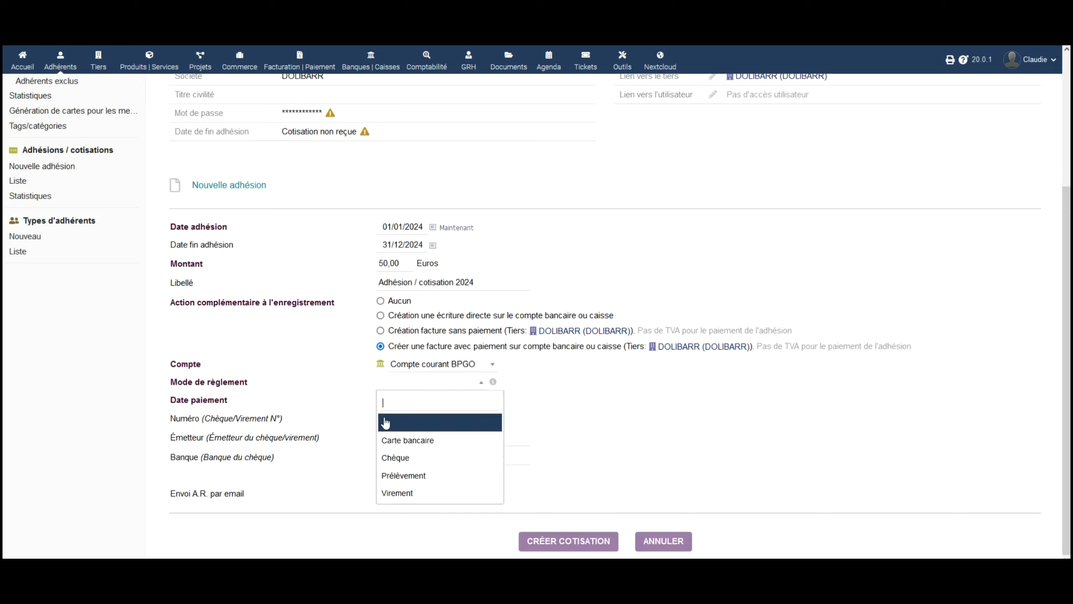
{"action": "left_click", "coordinate": [389, 493]}
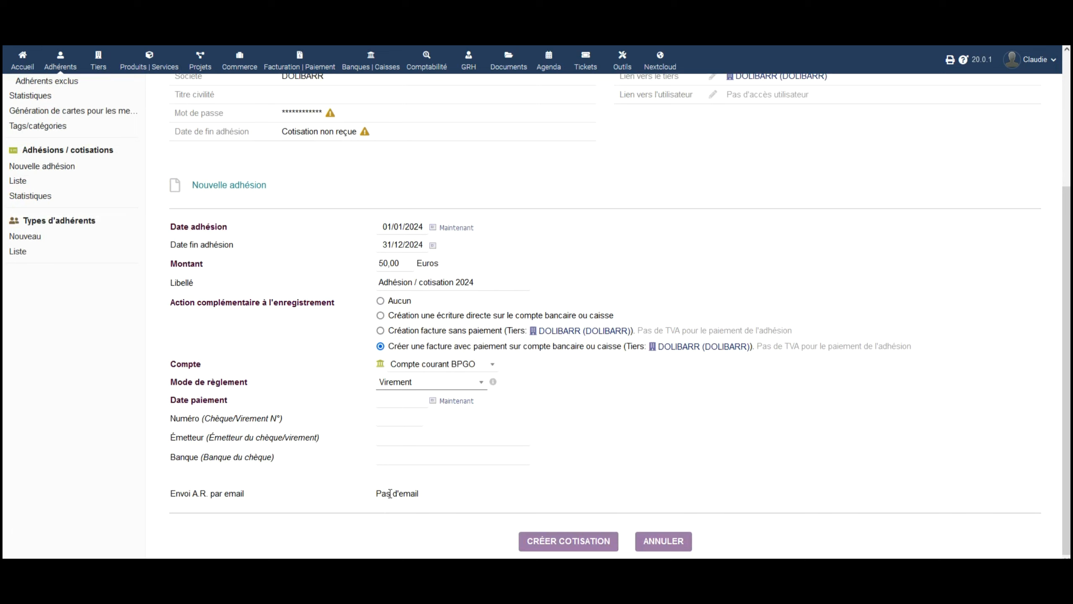
{"action": "left_click", "coordinate": [453, 401]}
{"action": "left_click", "coordinate": [576, 542]}
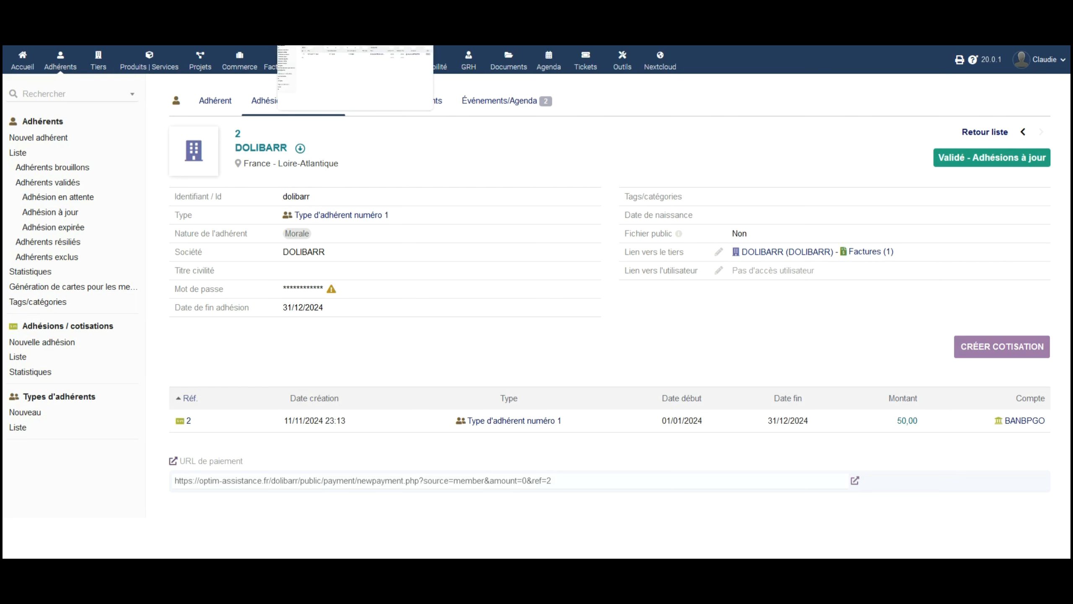
- Open the DOLIBARR customer invoice generated by the contribution to examine its payment and contribution line
{"action": "left_click", "coordinate": [329, 38]}
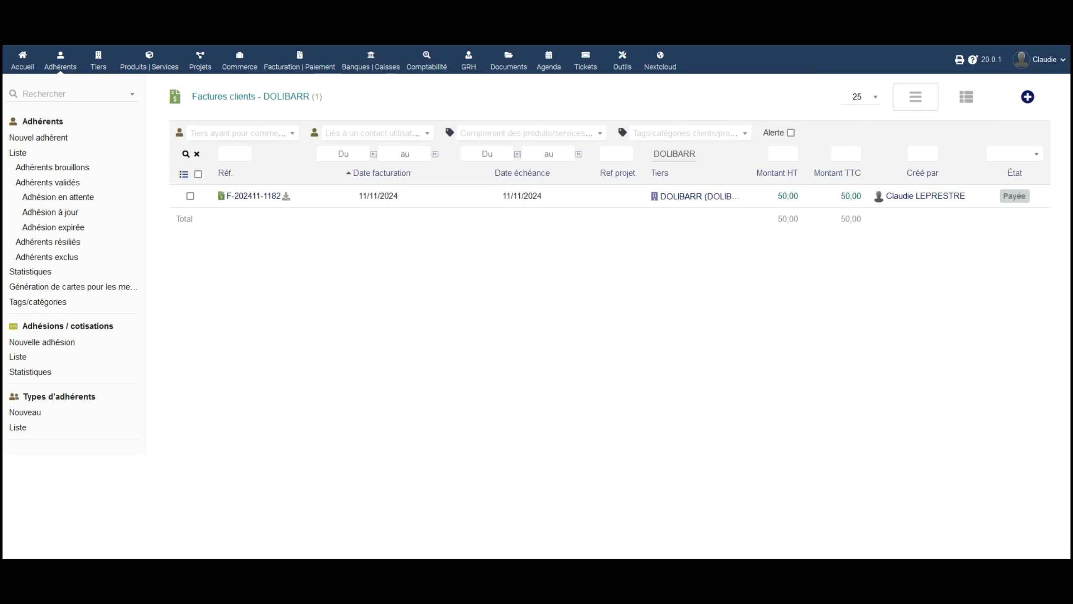
{"action": "left_click", "coordinate": [258, 196]}
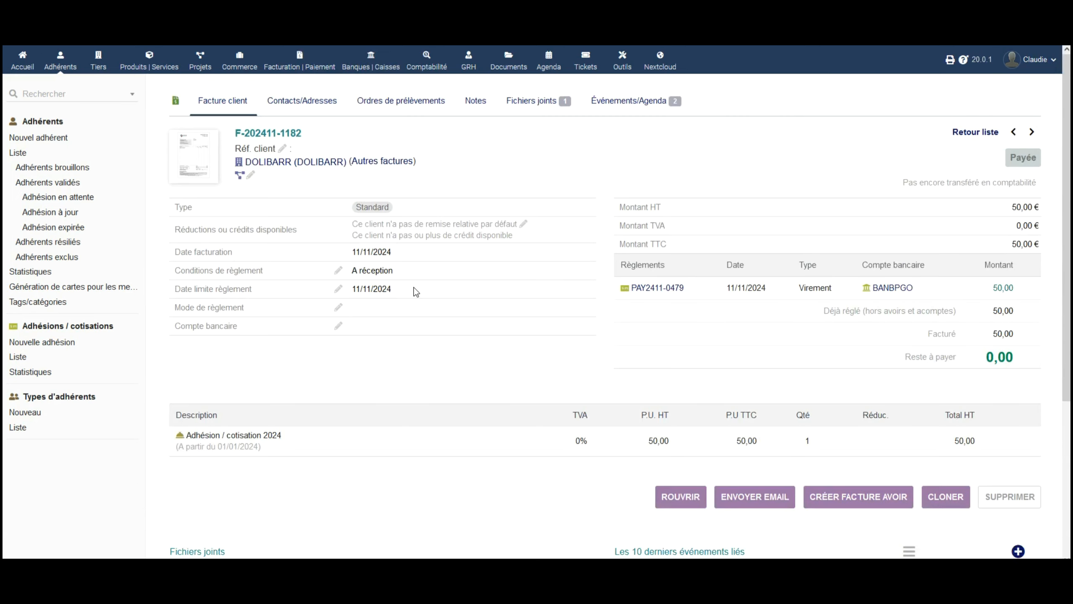
- Preview the DOLIBARR invoice's attached PDF through to its payment details, then return to the member's contributions
{"action": "scroll", "coordinate": [414, 292], "scroll_direction": "down", "scroll_amount": 3}
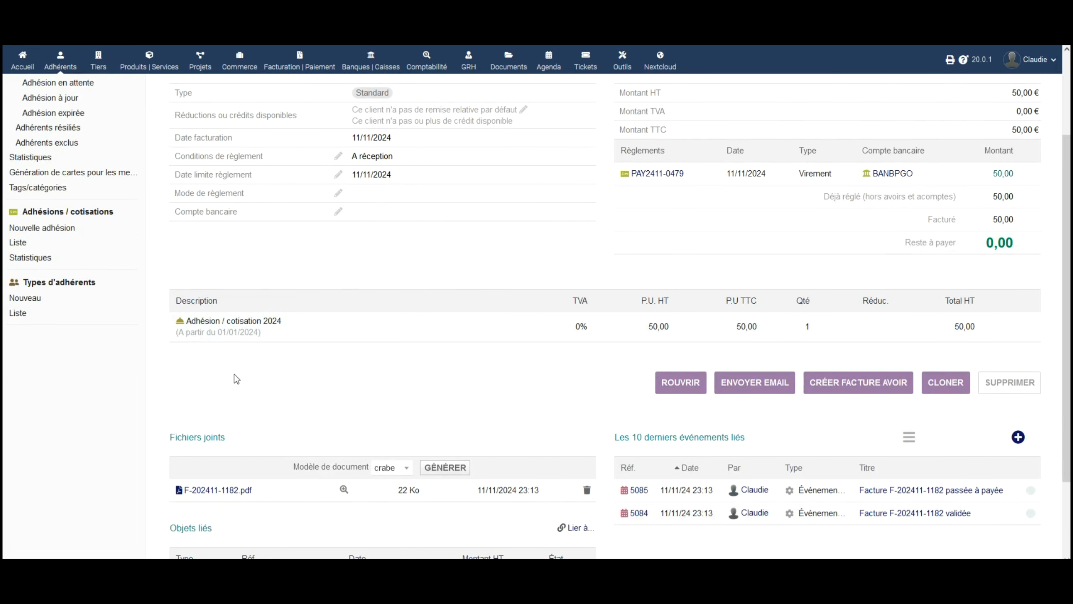
{"action": "scroll", "coordinate": [311, 349], "scroll_direction": "down", "scroll_amount": 3}
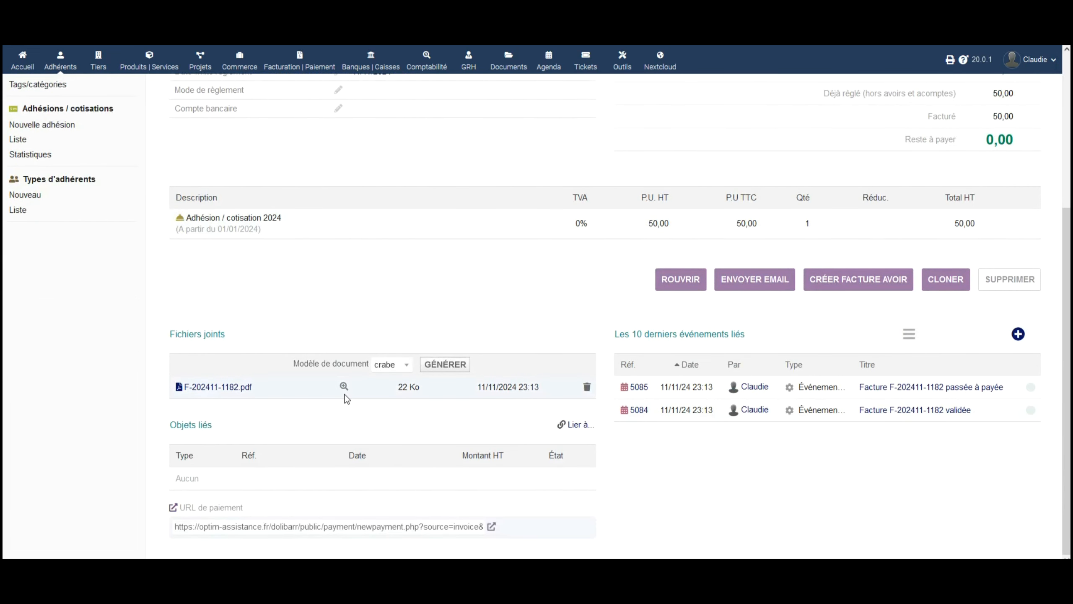
{"action": "left_click", "coordinate": [344, 386]}
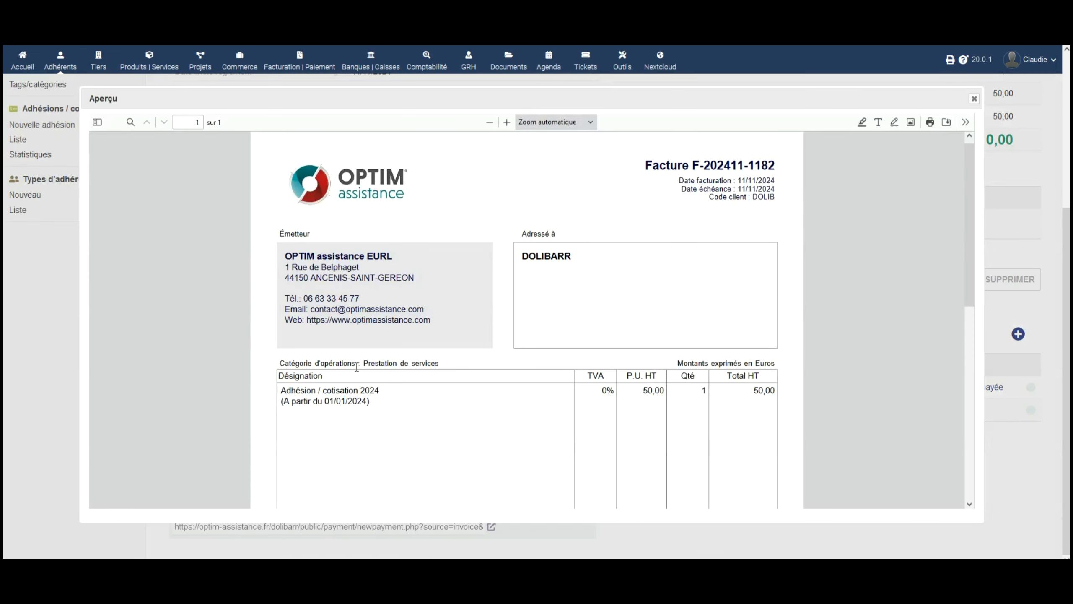
{"action": "scroll", "coordinate": [356, 367], "scroll_direction": "down", "scroll_amount": 3}
{"action": "scroll", "coordinate": [359, 369], "scroll_direction": "down", "scroll_amount": 2}
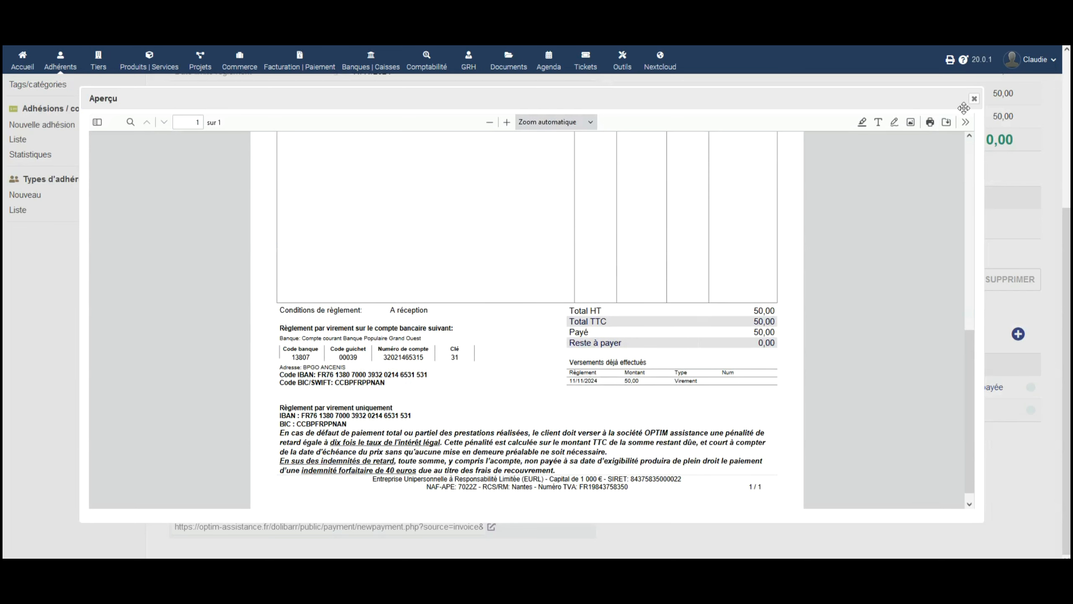
{"action": "left_click", "coordinate": [973, 99]}
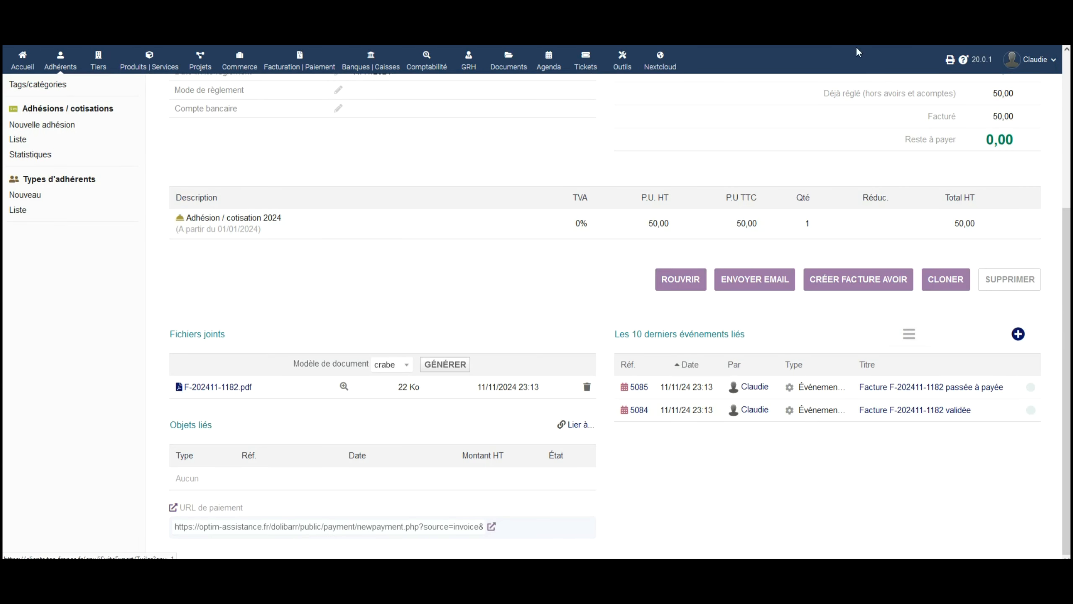
{"action": "left_click", "coordinate": [851, 12]}
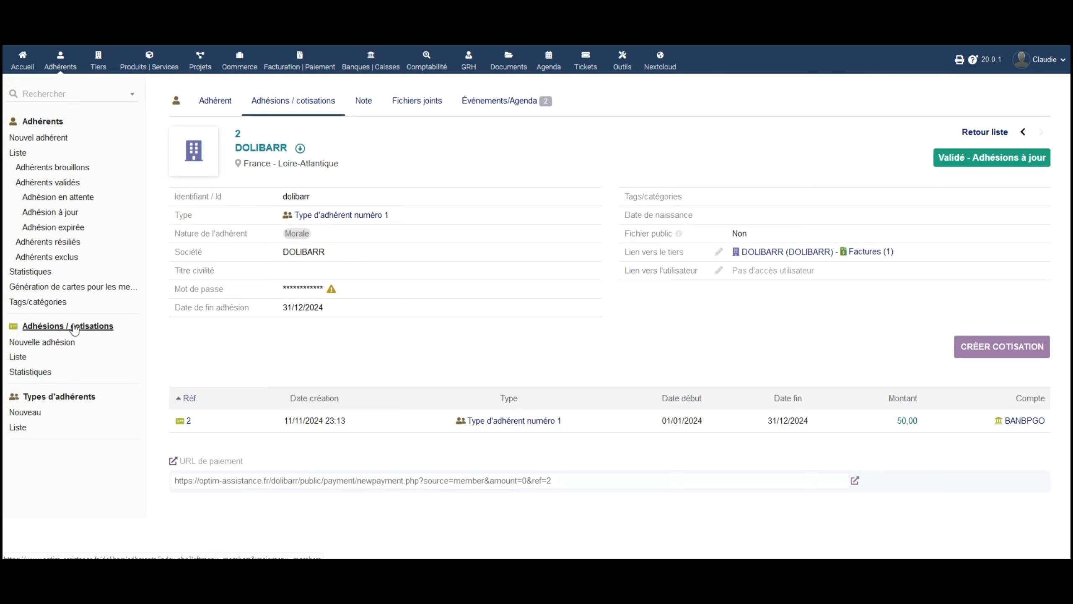
- Open member card generation and choose the DYMO 99012 89*36mm (custom - 1x1) format for a particular member
{"action": "left_click", "coordinate": [67, 292]}
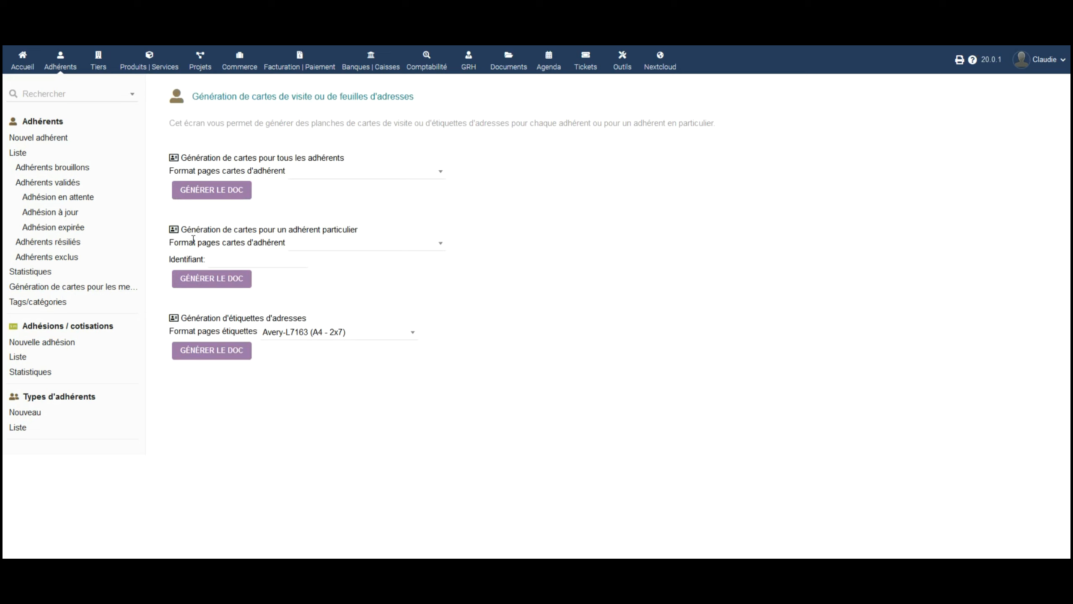
{"action": "left_click", "coordinate": [382, 247]}
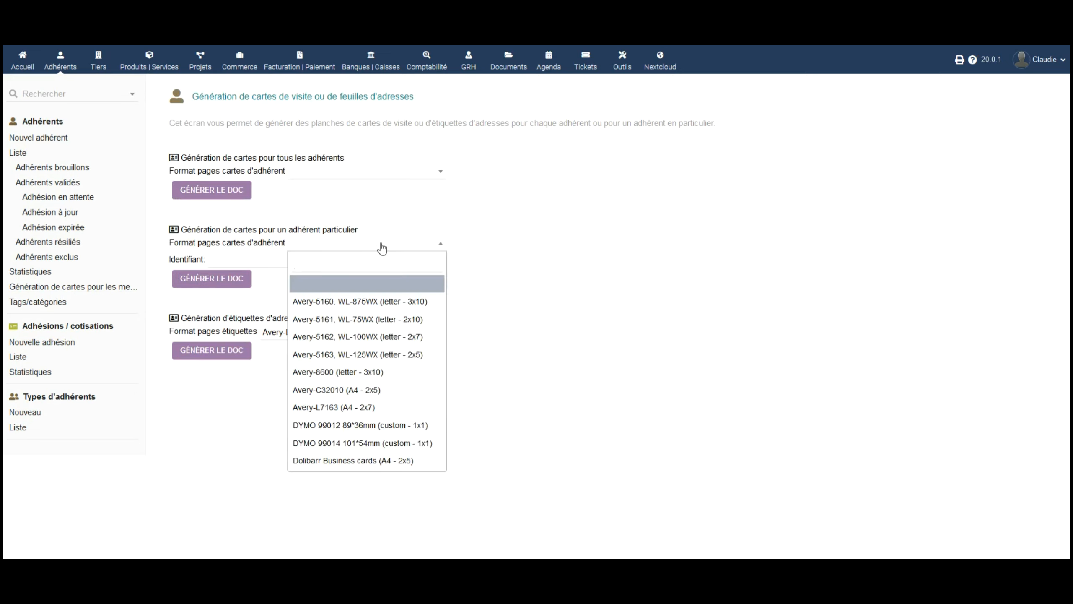
{"action": "left_click", "coordinate": [382, 248]}
{"action": "left_click", "coordinate": [372, 249]}
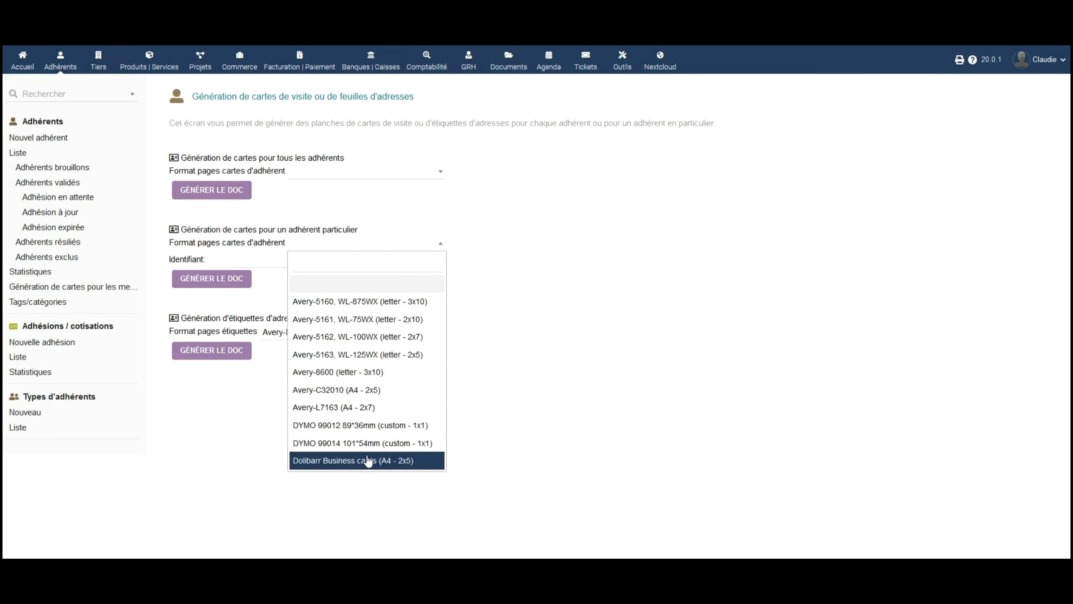
{"action": "left_click", "coordinate": [365, 425]}
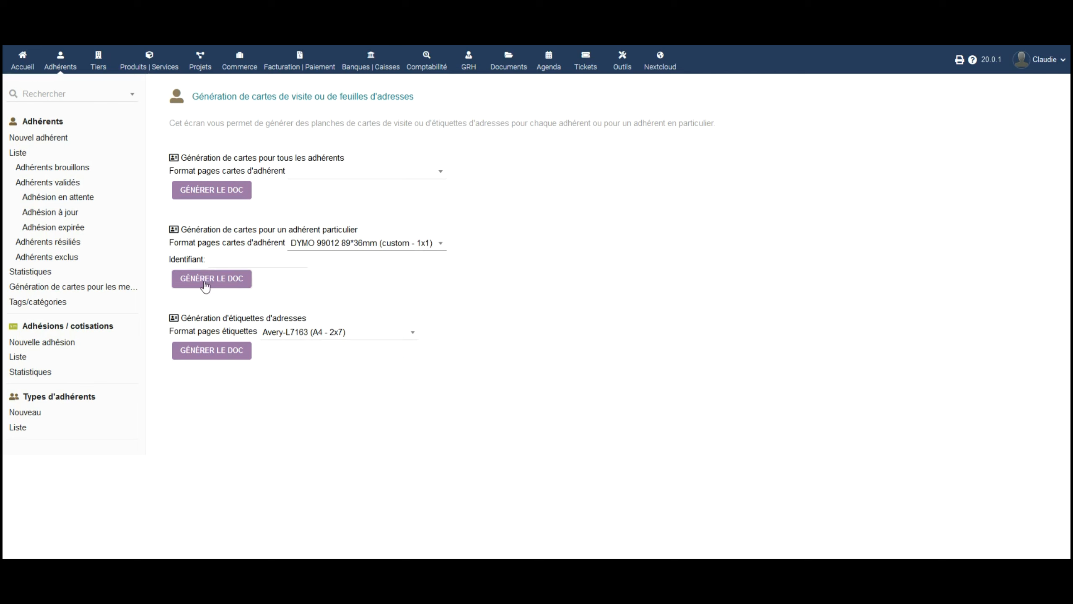
- Generate the card for the member identifier dolibarr, view the resulting PDF in Adobe Acrobat and close it
{"action": "left_click", "coordinate": [232, 283]}
{"action": "left_click", "coordinate": [246, 261]}
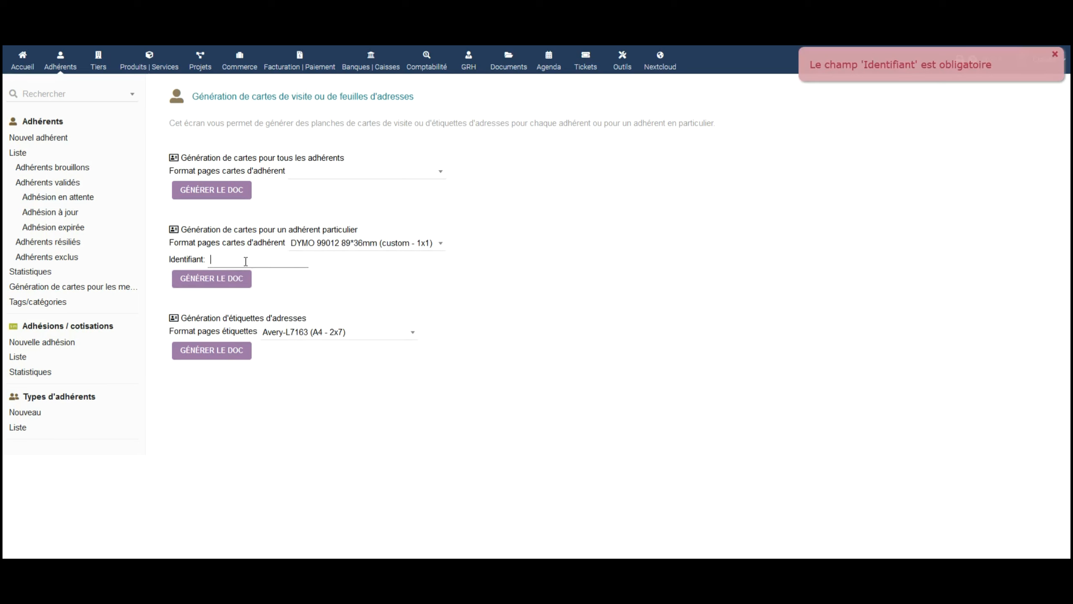
{"action": "type", "text": "dolibarr"}
{"action": "left_click", "coordinate": [216, 285]}
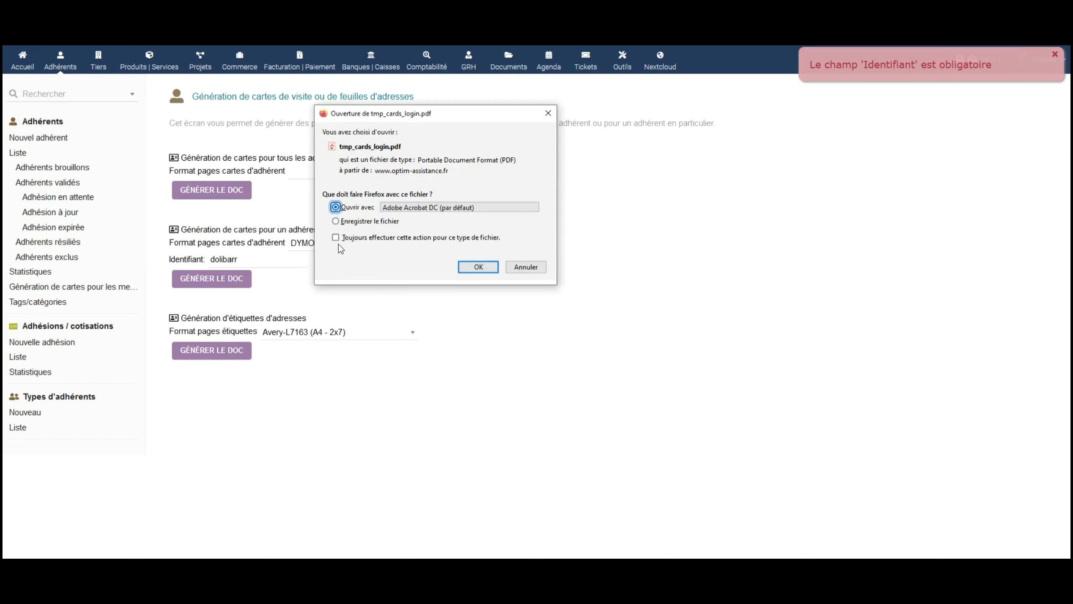
{"action": "left_click", "coordinate": [479, 267]}
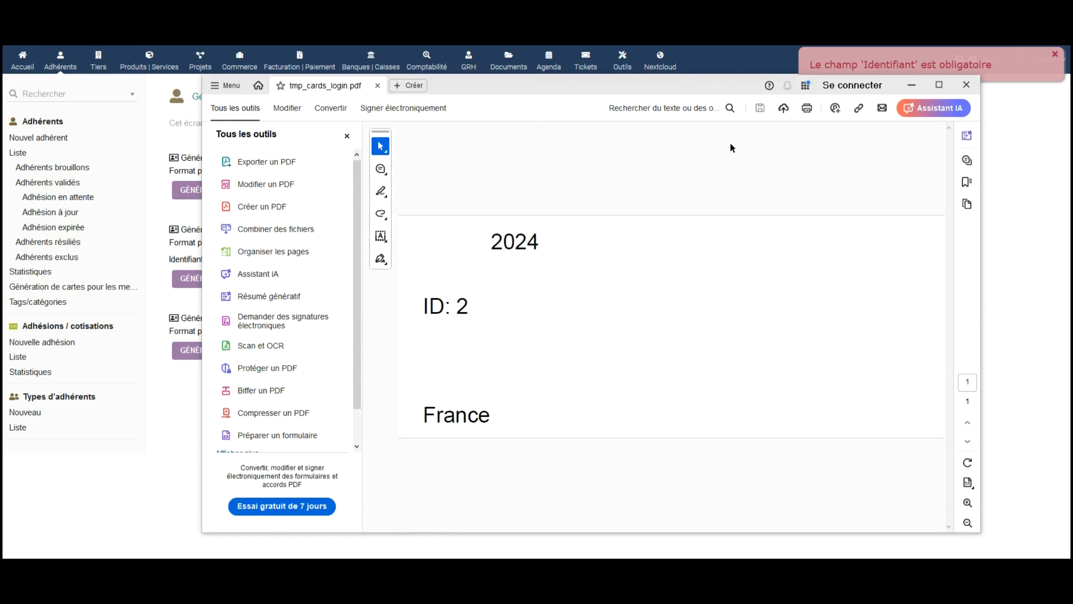
{"action": "left_click", "coordinate": [965, 87]}
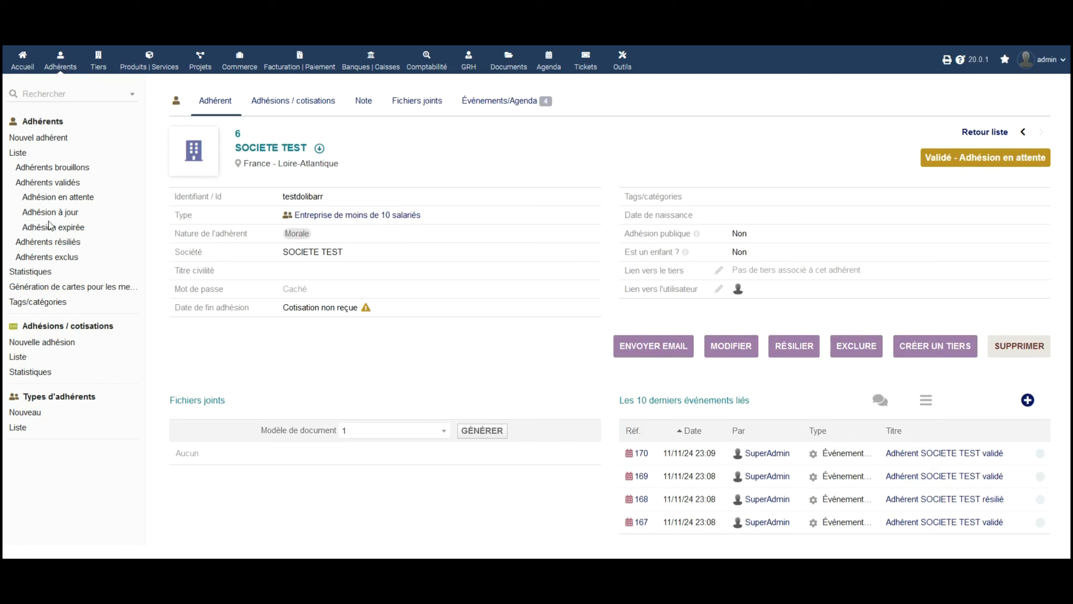
- Examine the member statistics by contribution, country, region, department, city and nature
{"action": "left_click", "coordinate": [29, 272]}
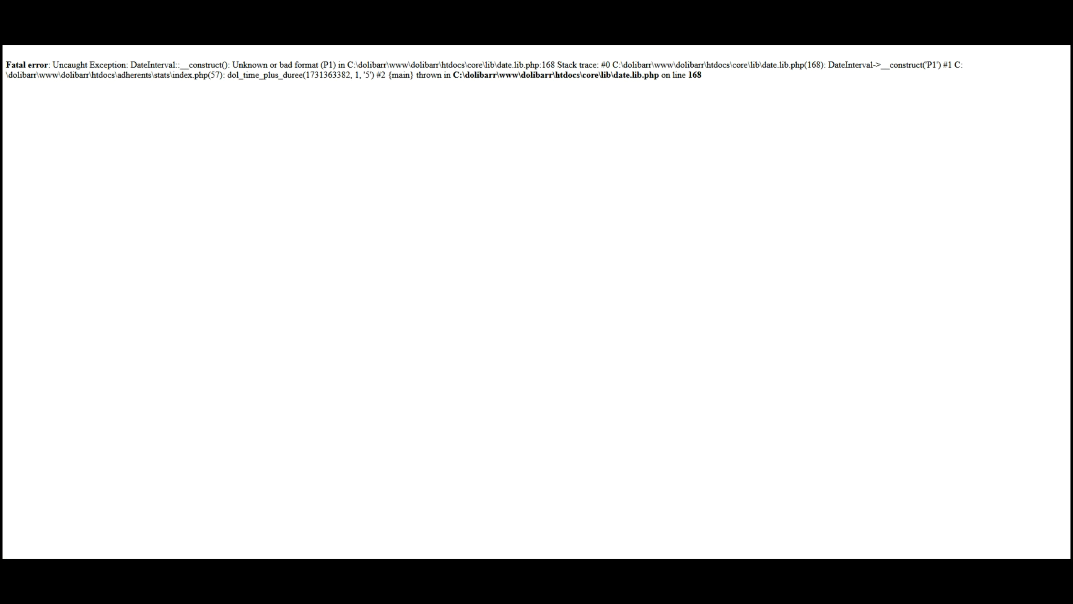
{"action": "key", "text": "alt+Left"}
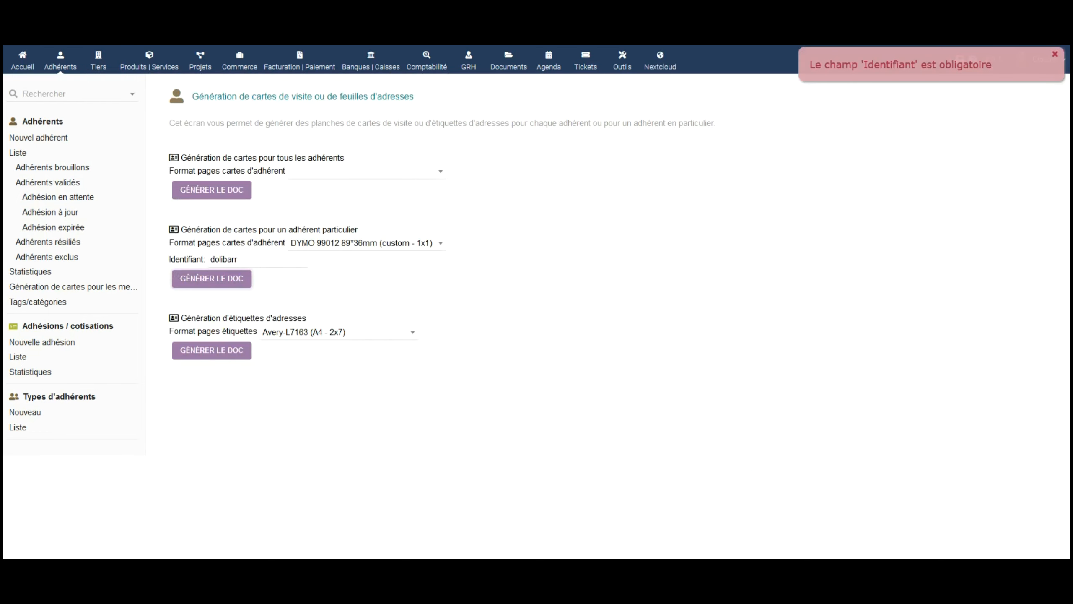
{"action": "left_click", "coordinate": [42, 274]}
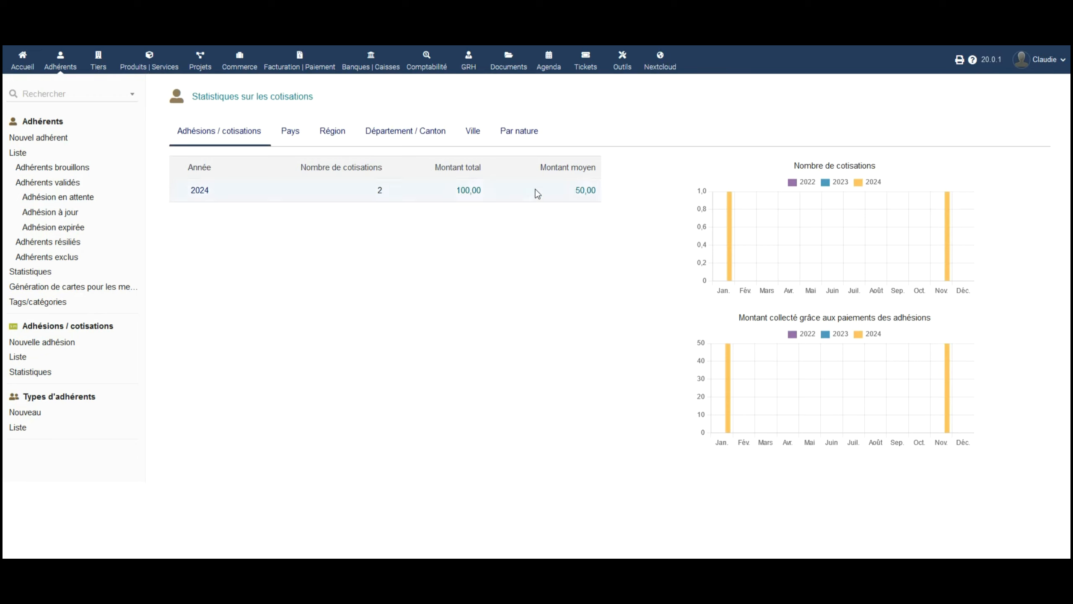
{"action": "left_click", "coordinate": [292, 134]}
{"action": "left_click", "coordinate": [332, 134]}
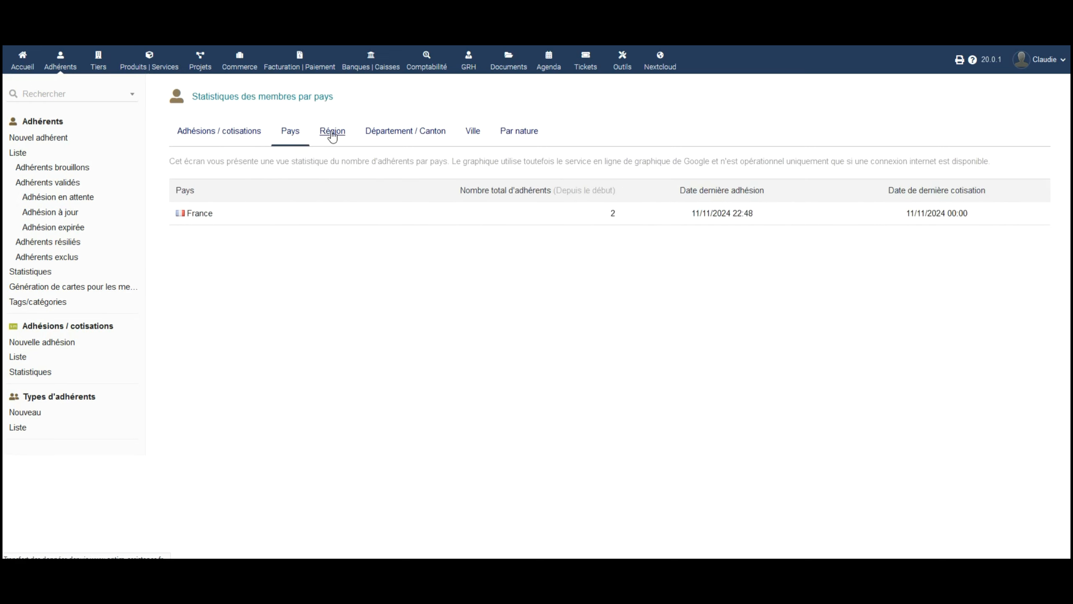
{"action": "left_click", "coordinate": [432, 135]}
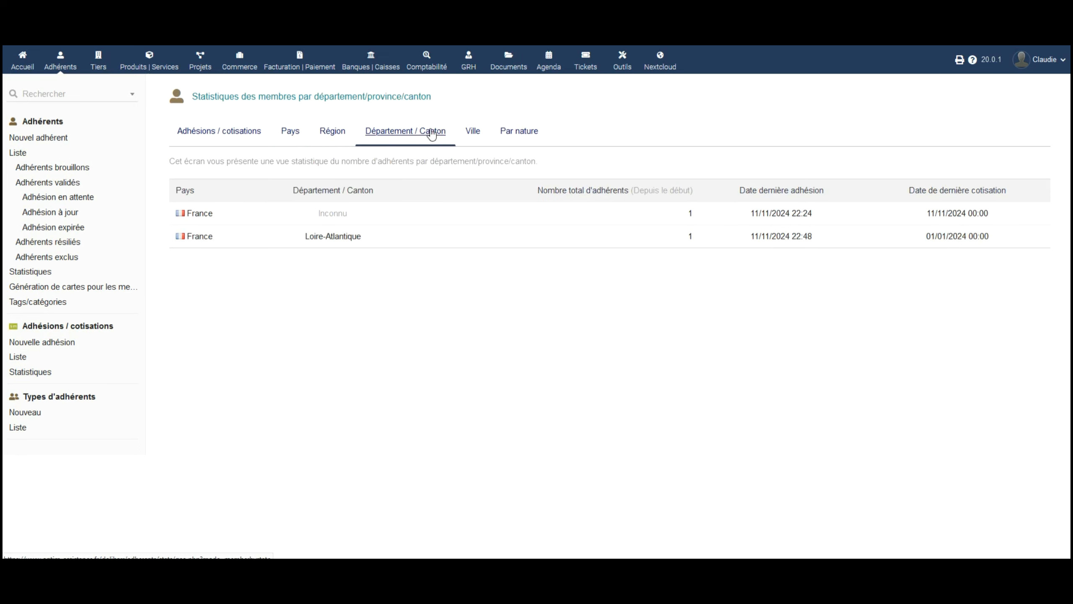
{"action": "left_click", "coordinate": [474, 134]}
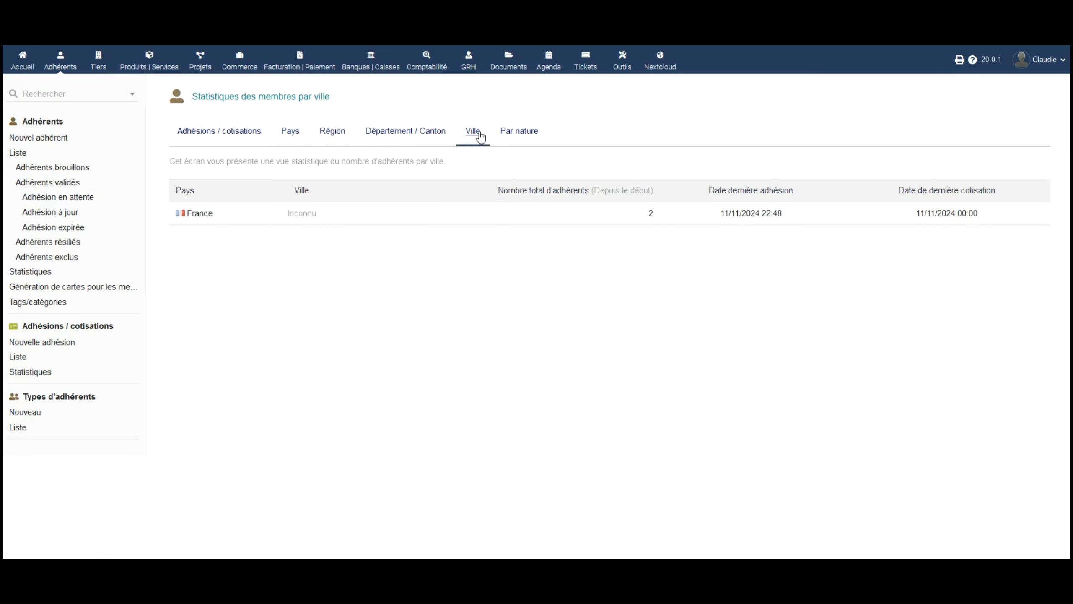
{"action": "left_click", "coordinate": [525, 135]}
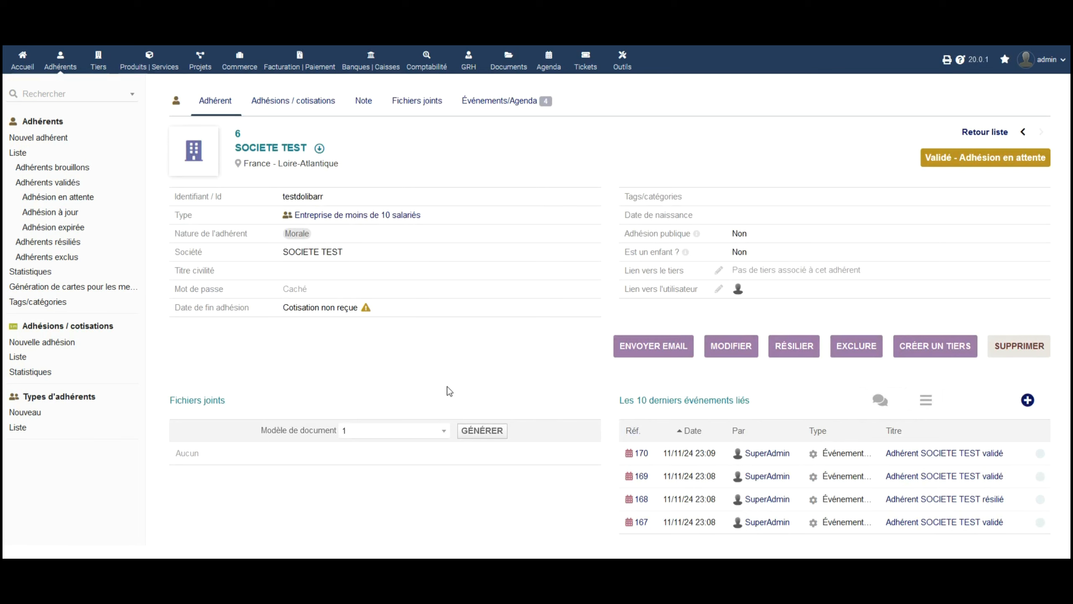
- Start a new import from the tools area and look through the importable datasets, including Adhérents
{"action": "left_click", "coordinate": [627, 66]}
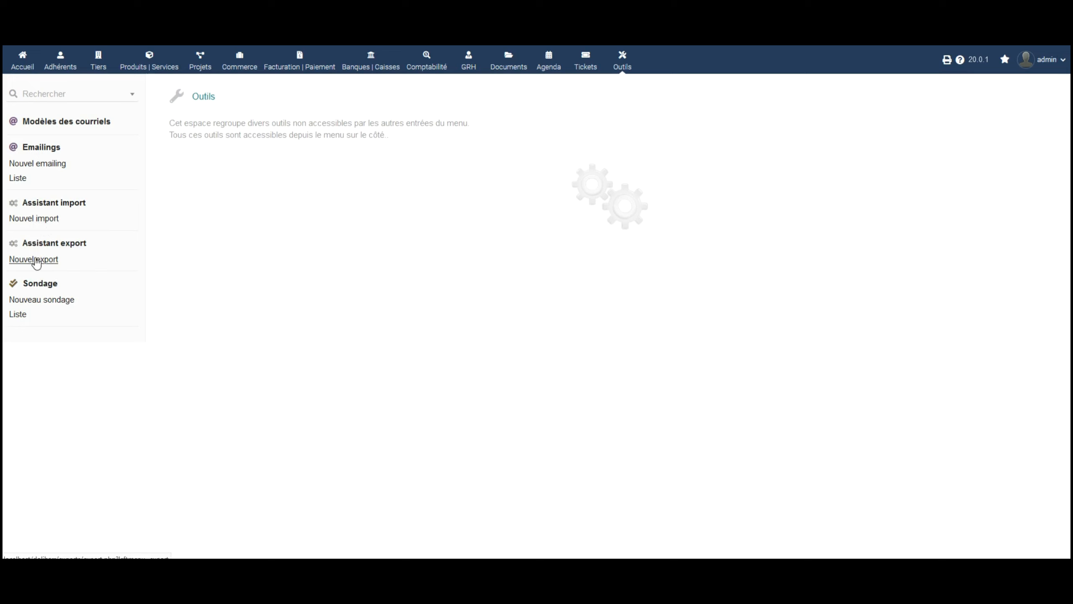
{"action": "left_click", "coordinate": [32, 221]}
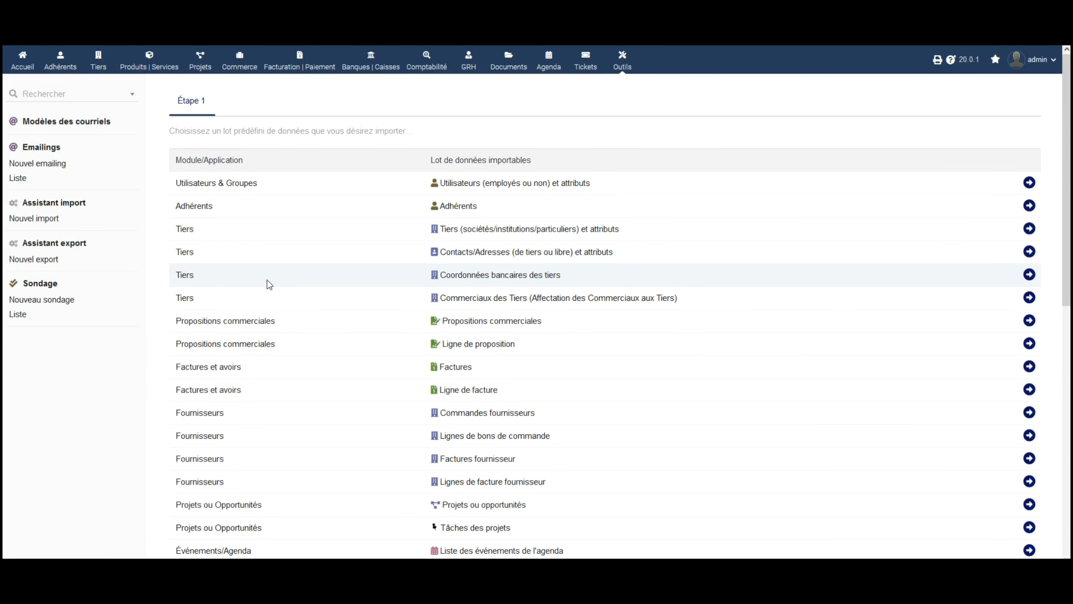
{"action": "scroll", "coordinate": [164, 222], "scroll_direction": "down", "scroll_amount": 6}
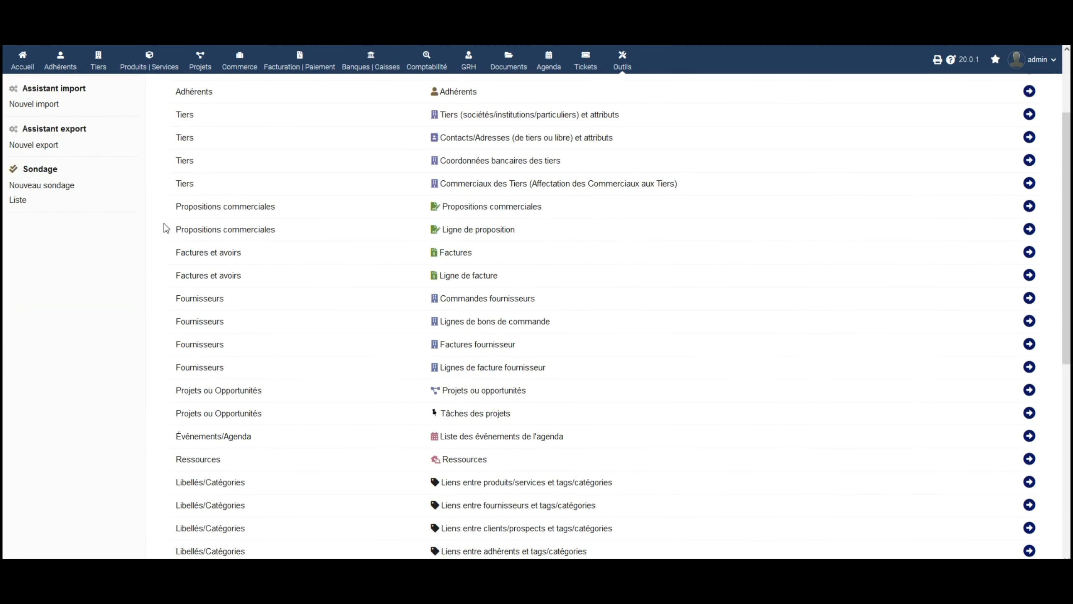
{"action": "scroll", "coordinate": [165, 225], "scroll_direction": "down", "scroll_amount": 5}
{"action": "scroll", "coordinate": [166, 225], "scroll_direction": "up", "scroll_amount": 6}
{"action": "scroll", "coordinate": [158, 275], "scroll_direction": "up", "scroll_amount": 5}
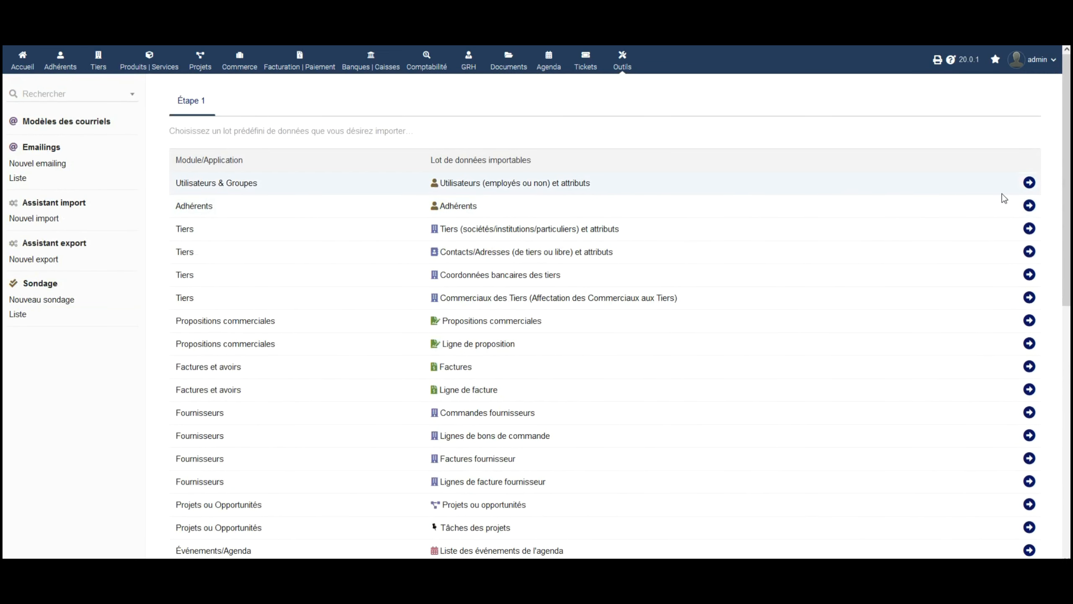
- Start an export of Adhérents et Cotisations with the fields Titre civilité, Nom, Prénom and Est un enfant ?, and proceed to its filters
{"action": "left_click", "coordinate": [31, 262]}
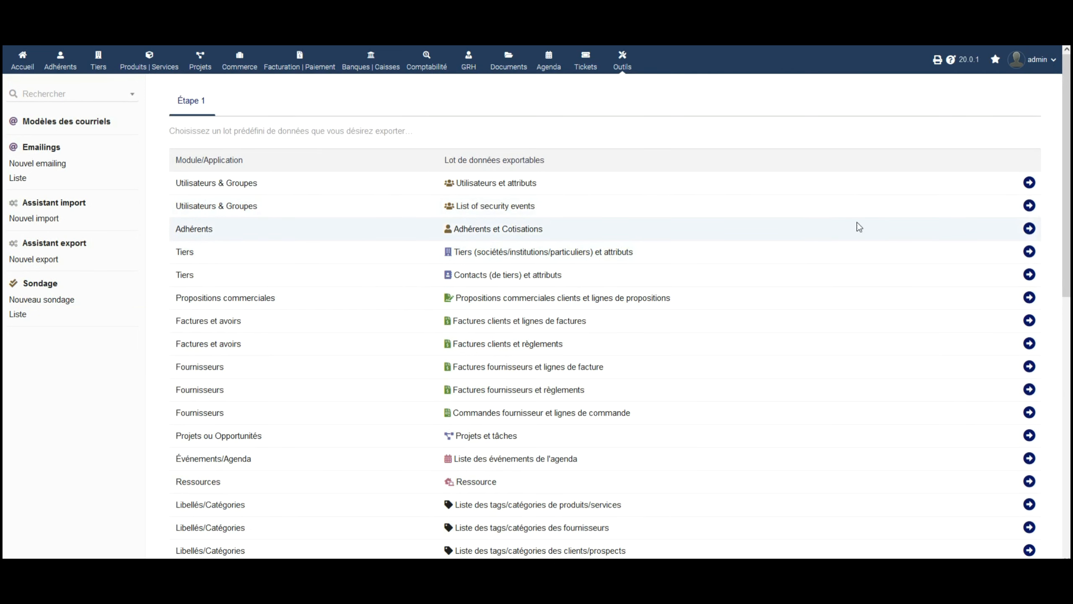
{"action": "left_click", "coordinate": [1023, 230]}
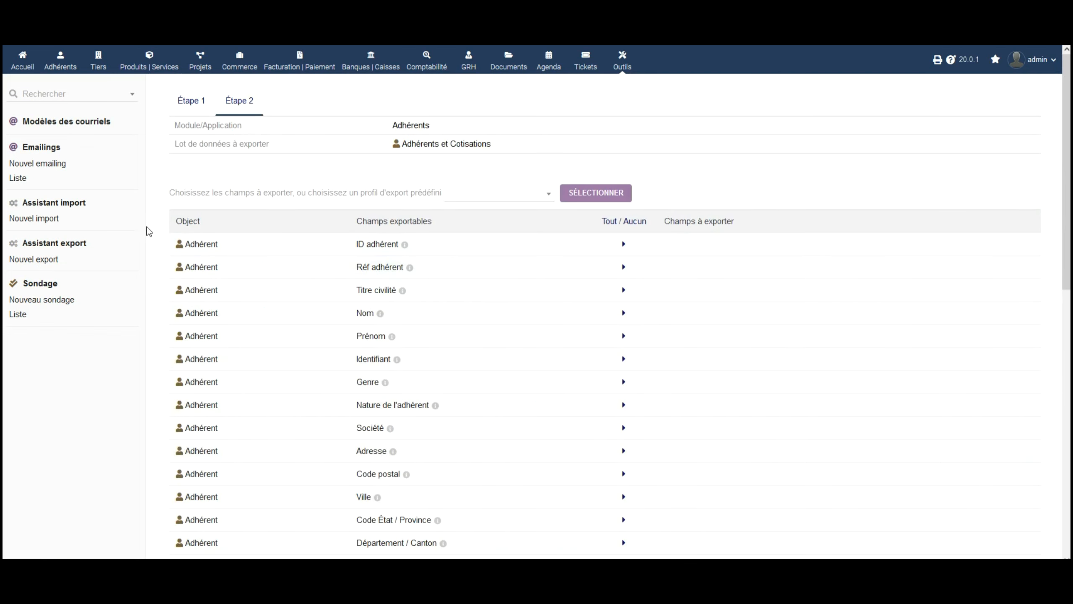
{"action": "scroll", "coordinate": [147, 216], "scroll_direction": "down", "scroll_amount": 1}
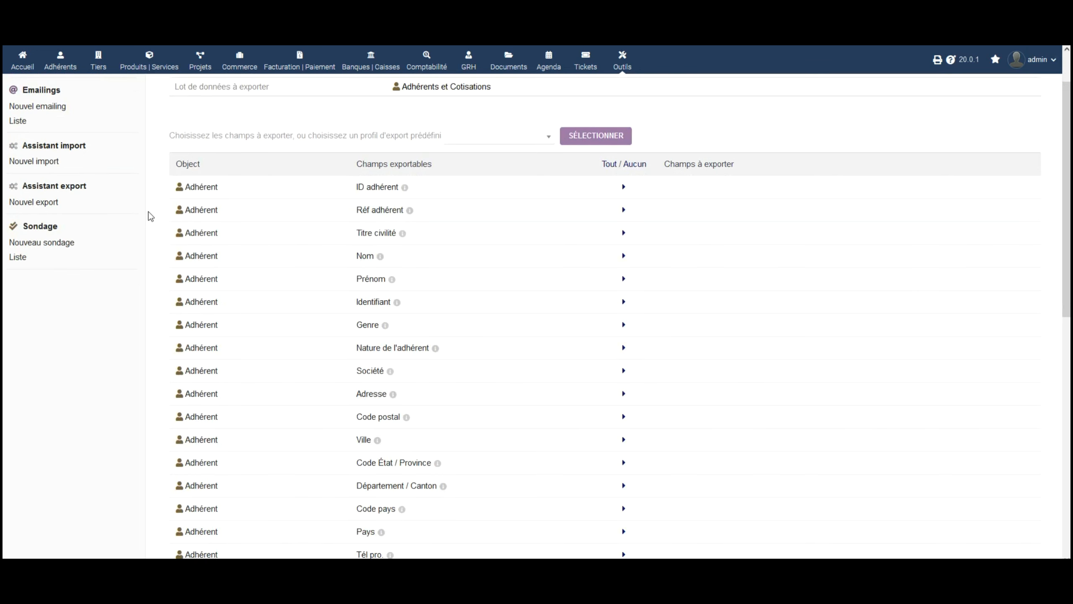
{"action": "scroll", "coordinate": [158, 214], "scroll_direction": "down", "scroll_amount": 1}
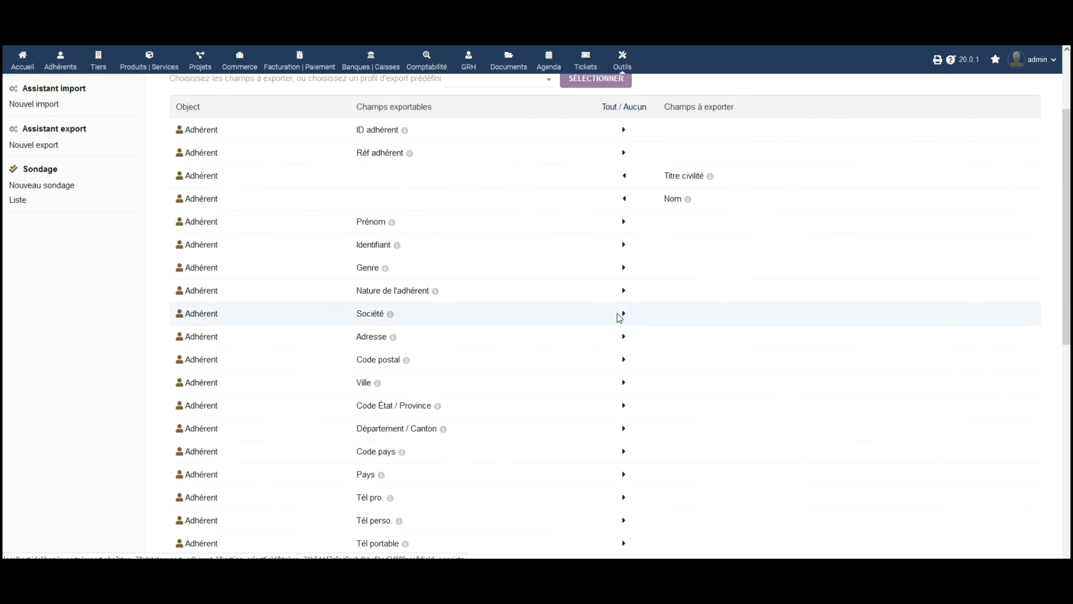
{"action": "scroll", "coordinate": [619, 318], "scroll_direction": "down", "scroll_amount": 10}
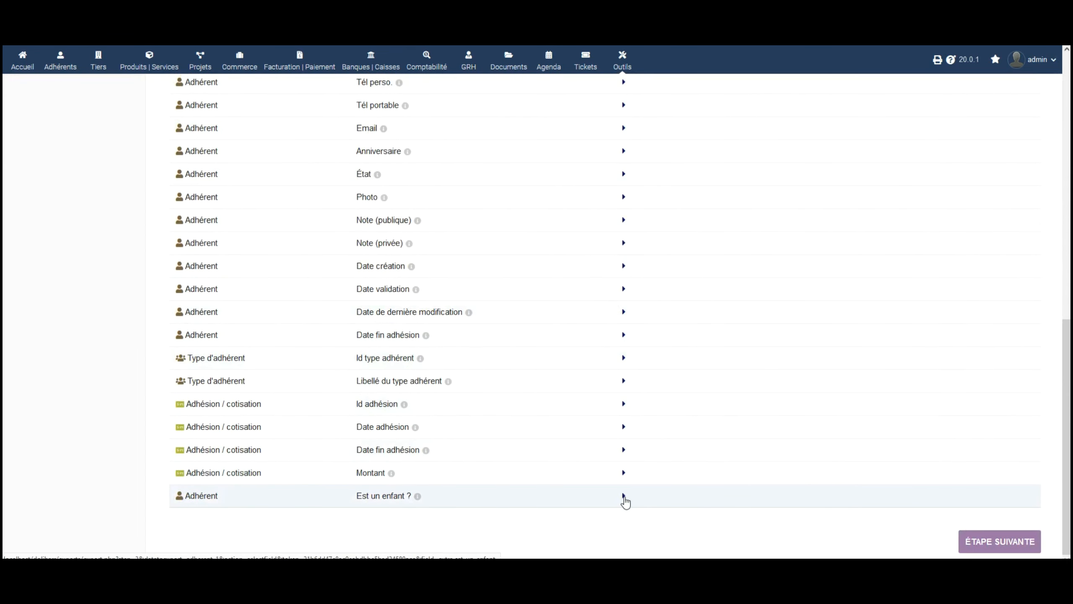
{"action": "left_click", "coordinate": [442, 498]}
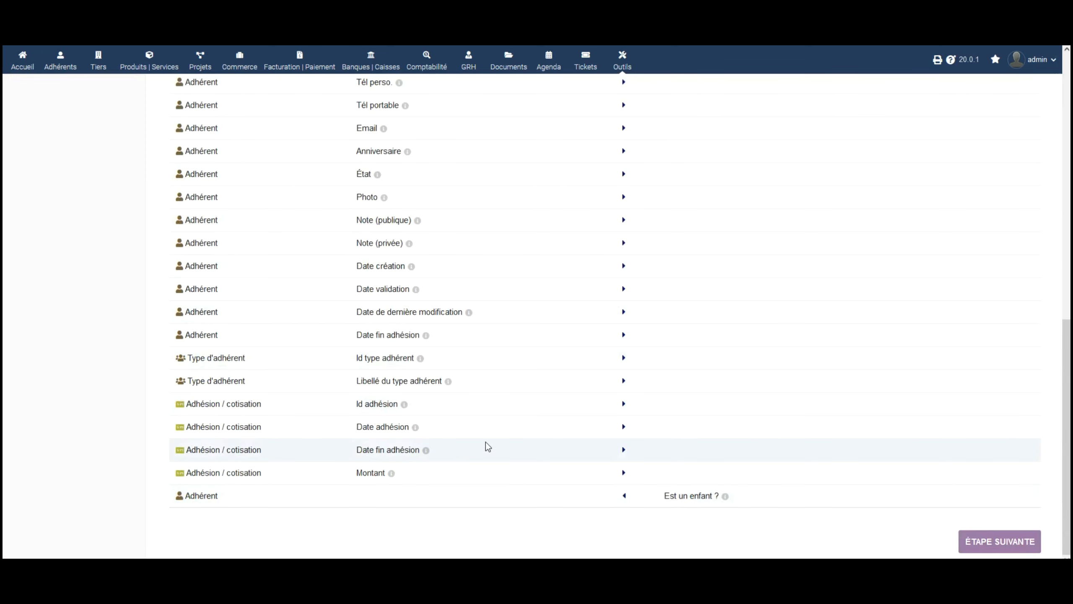
{"action": "left_click", "coordinate": [998, 541]}
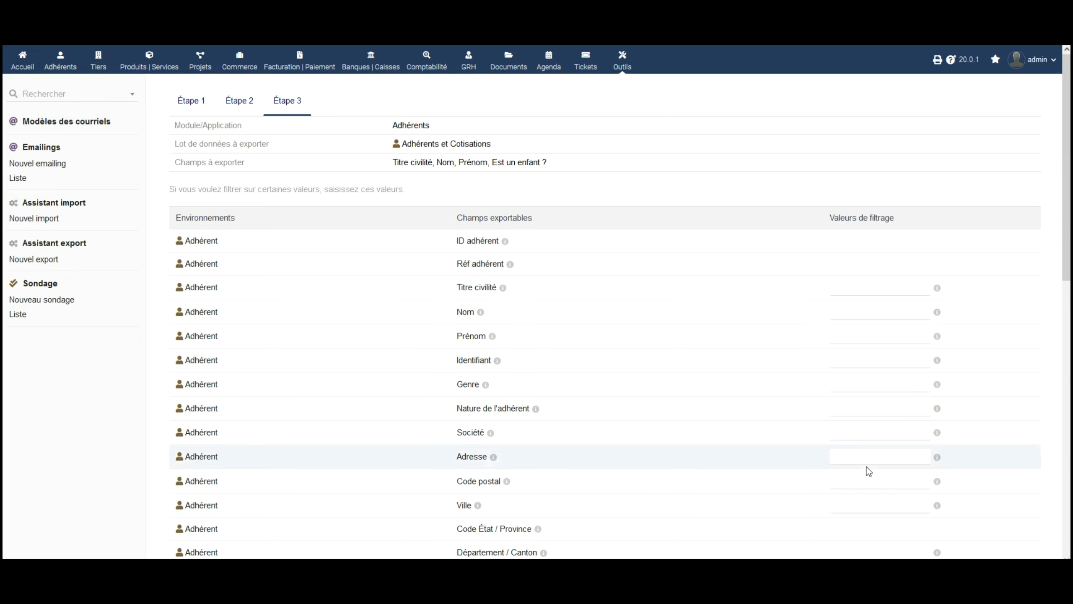
- Check the available filter fields, leave them all empty, keep the field order and proceed to the export file generation
{"action": "scroll", "coordinate": [719, 292], "scroll_direction": "down", "scroll_amount": 10}
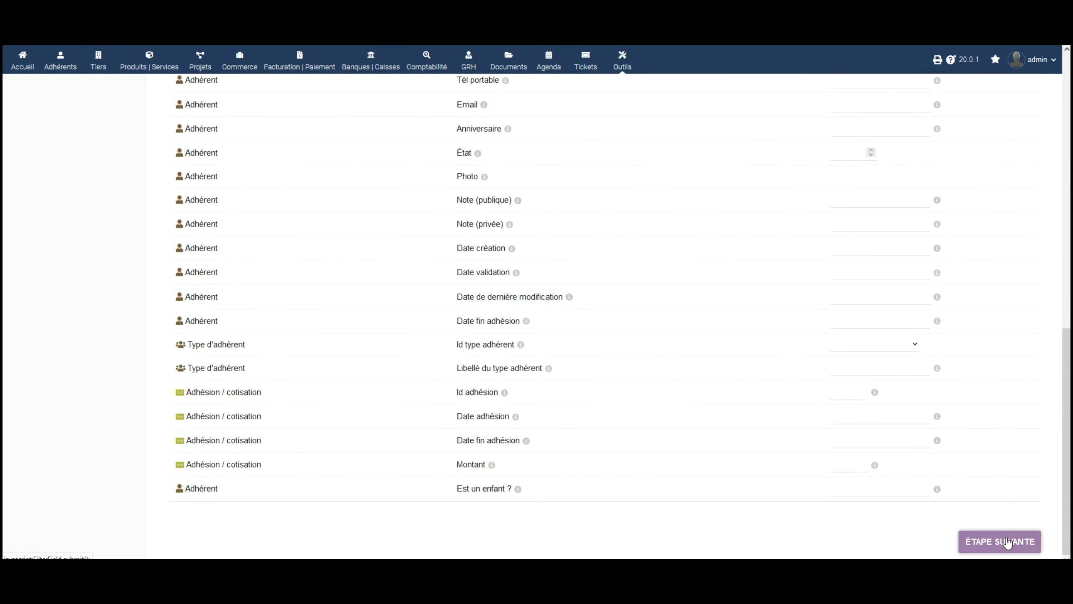
{"action": "scroll", "coordinate": [964, 361], "scroll_direction": "up", "scroll_amount": 10}
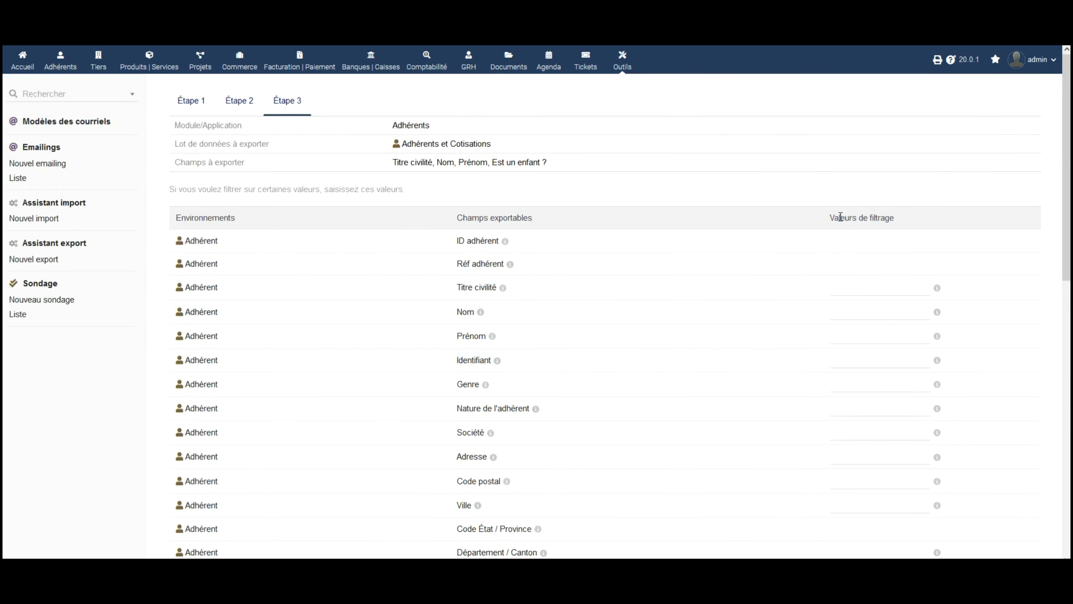
{"action": "mouse_move", "coordinate": [937, 289]}
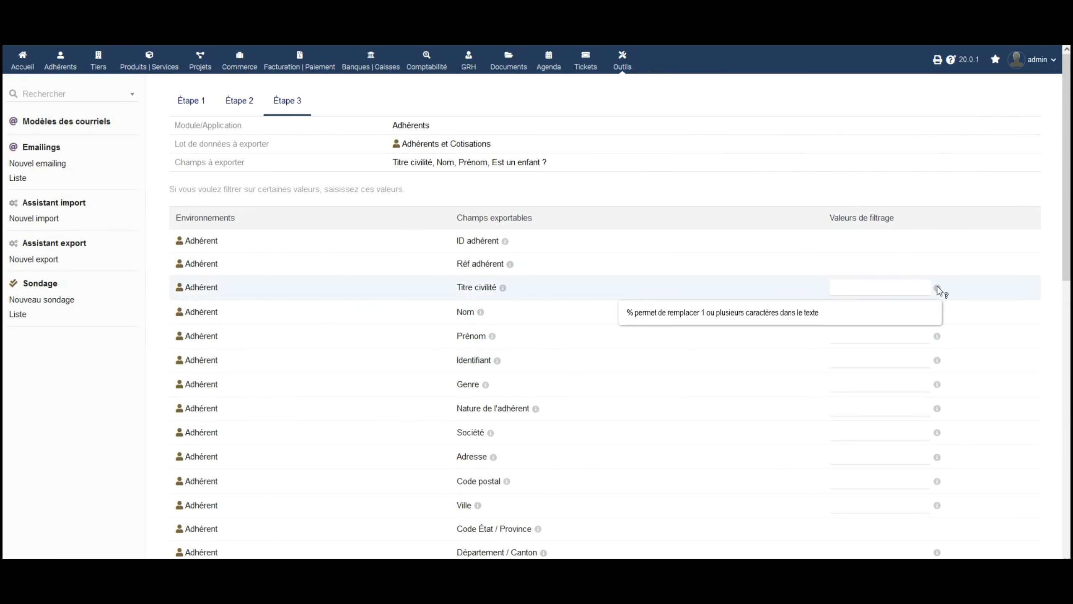
{"action": "scroll", "coordinate": [972, 334], "scroll_direction": "down", "scroll_amount": 10}
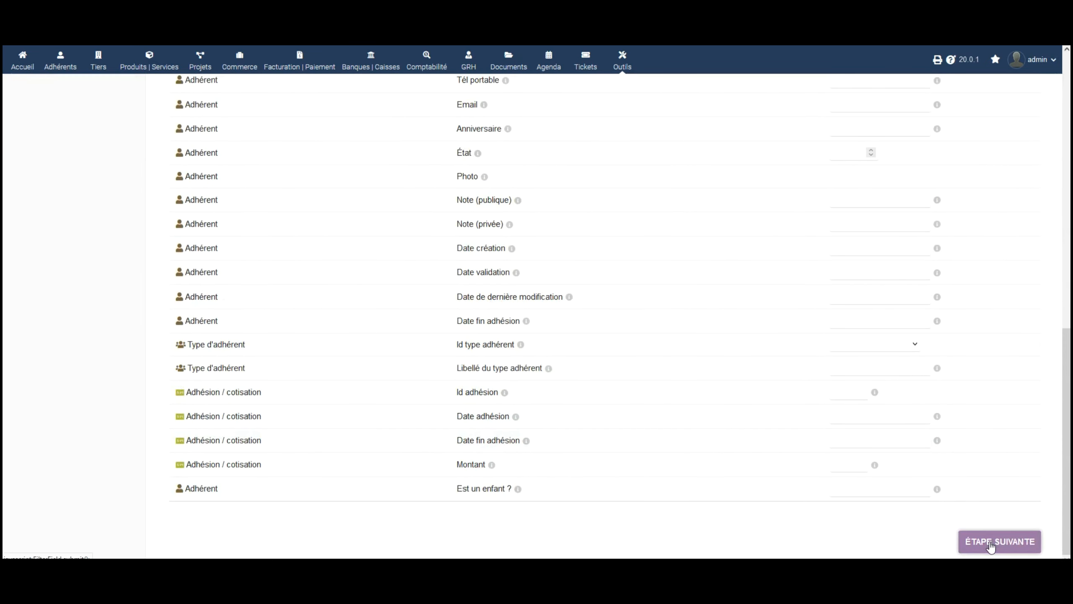
{"action": "left_click", "coordinate": [990, 543]}
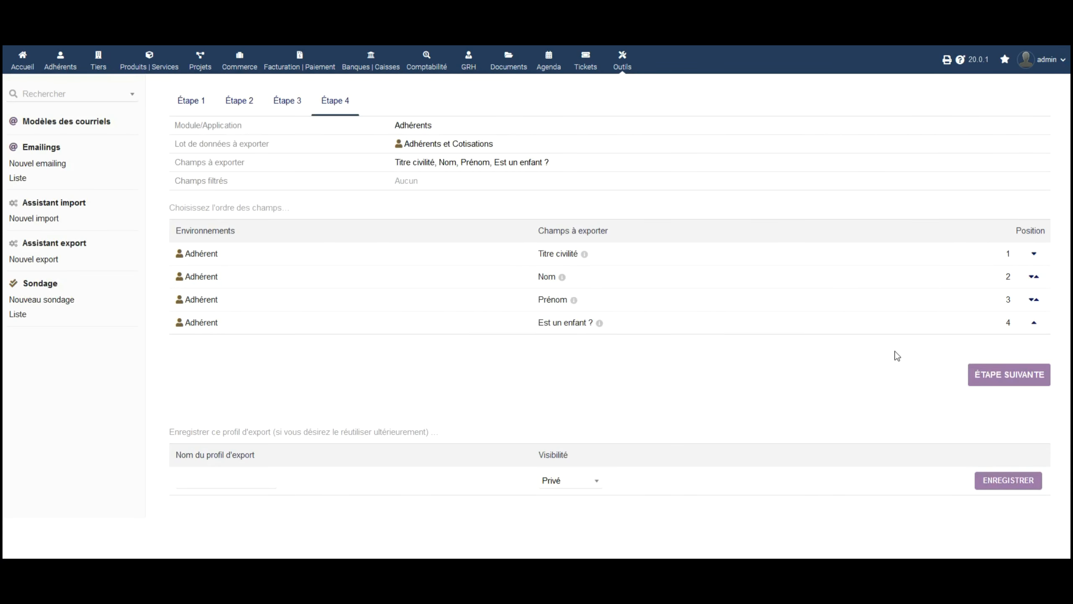
{"action": "left_click", "coordinate": [1011, 378]}
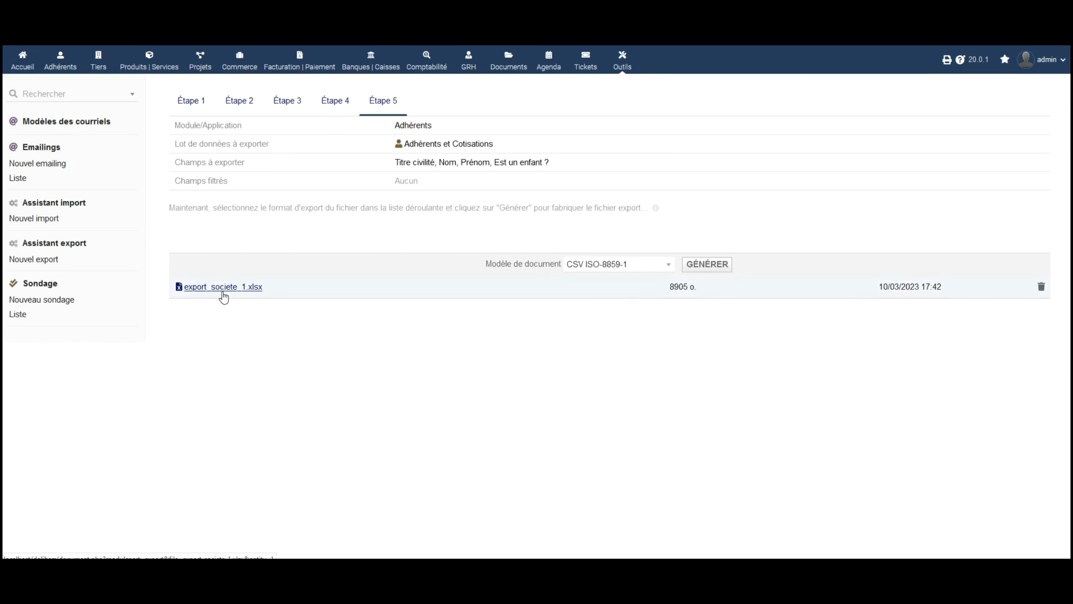
- Generate the members export file in the Excel 2007 format
{"action": "left_click", "coordinate": [600, 269]}
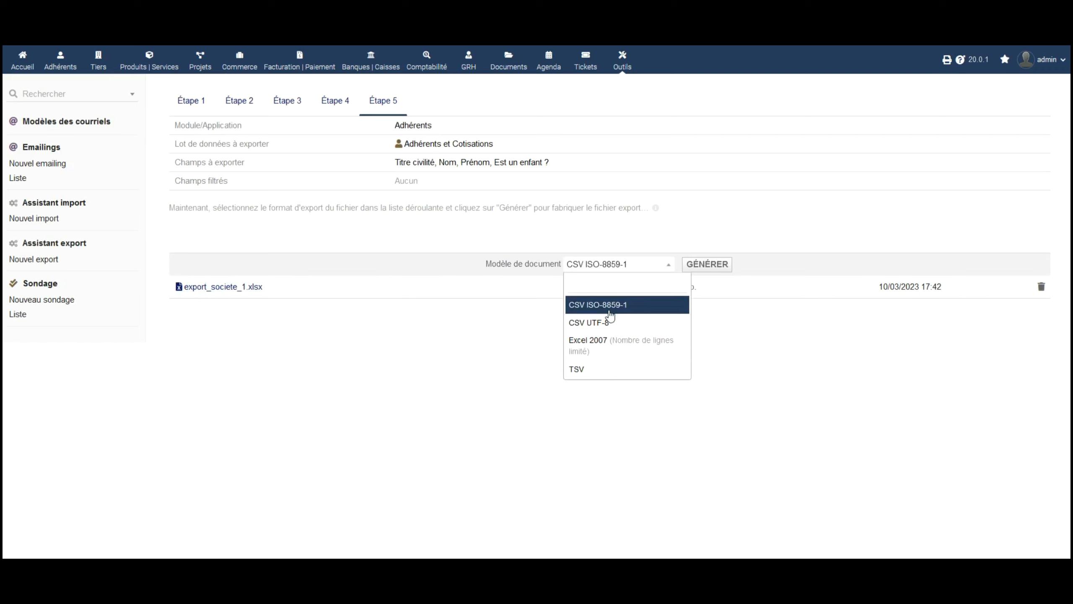
{"action": "left_click", "coordinate": [610, 342]}
{"action": "left_click", "coordinate": [713, 267]}
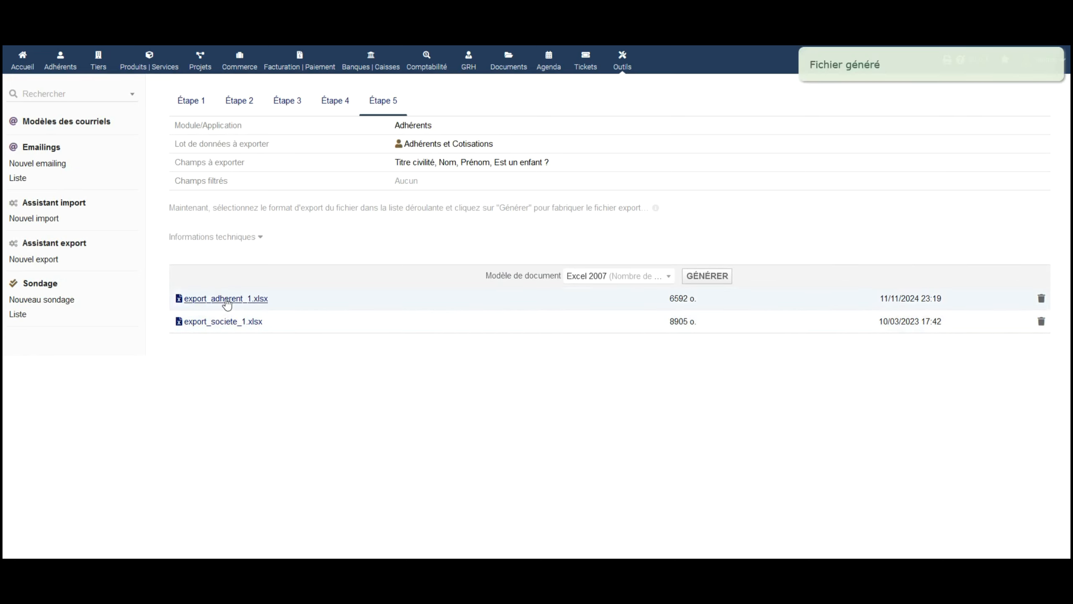
- Open export_adherent_1.xlsx in Excel and examine the exported member rows
{"action": "left_click", "coordinate": [238, 301]}
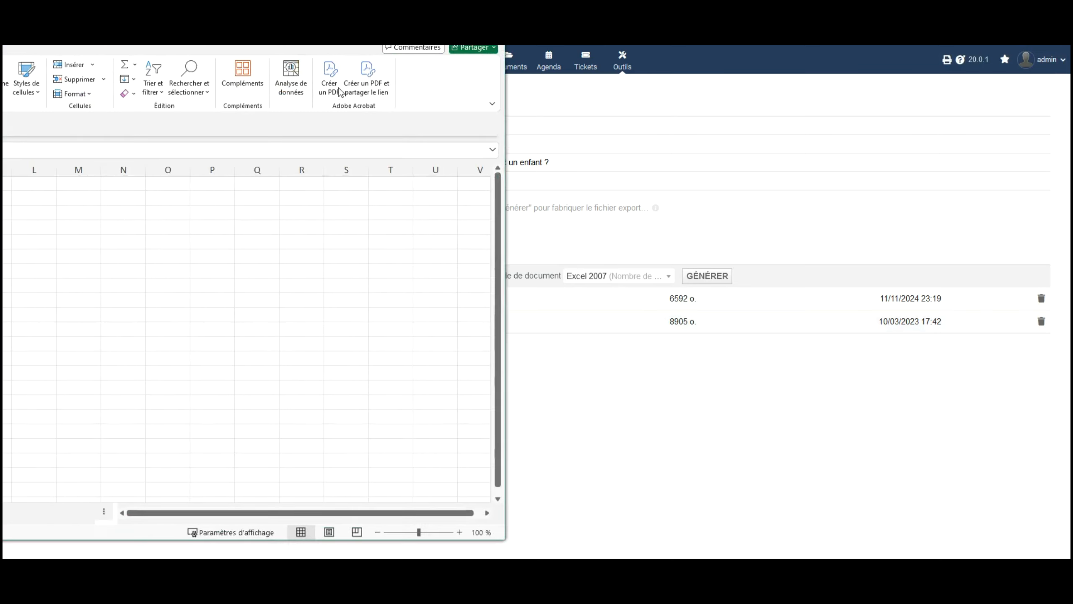
{"action": "left_click_drag", "start_coordinate": [740, 113], "coordinate": [721, 0]}
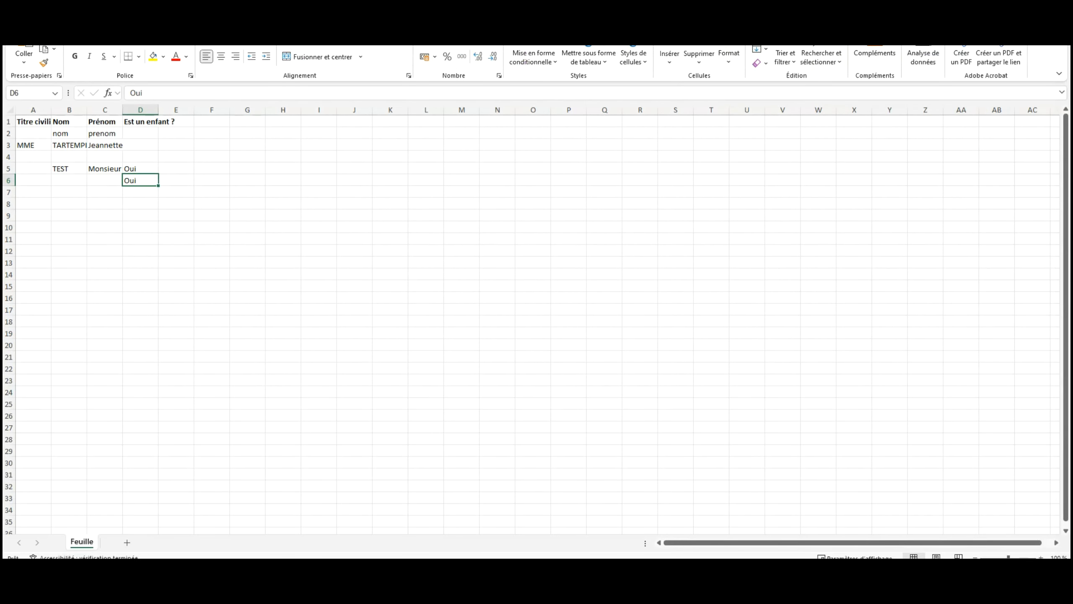
{"action": "left_click", "coordinate": [1032, 0]}
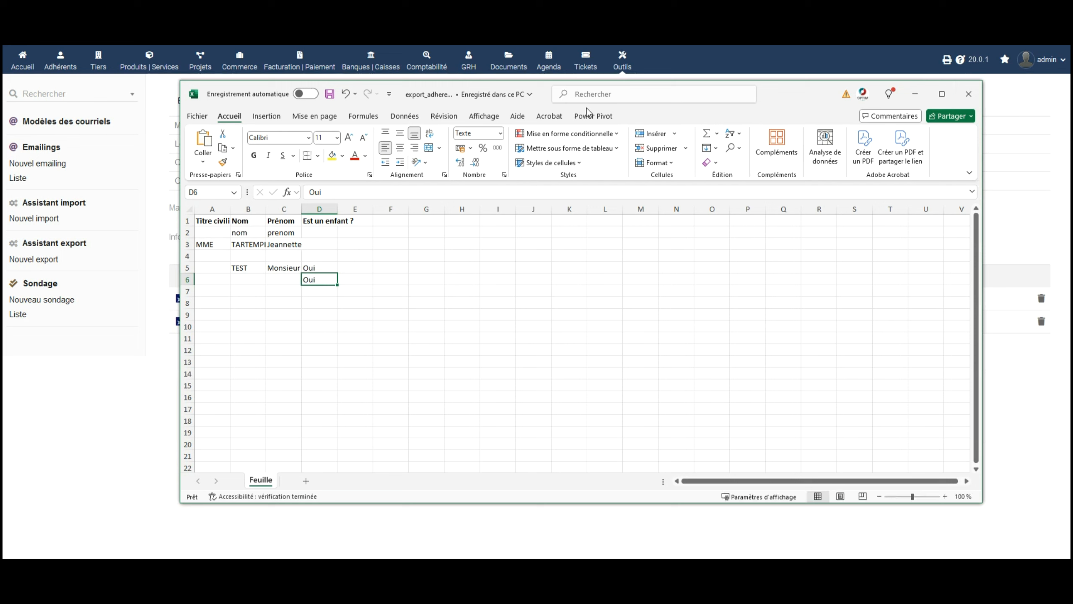
{"action": "left_click", "coordinate": [223, 234]}
{"action": "scroll", "coordinate": [233, 292], "scroll_direction": "down", "scroll_amount": 1}
{"action": "scroll", "coordinate": [233, 298], "scroll_direction": "up", "scroll_amount": 1}
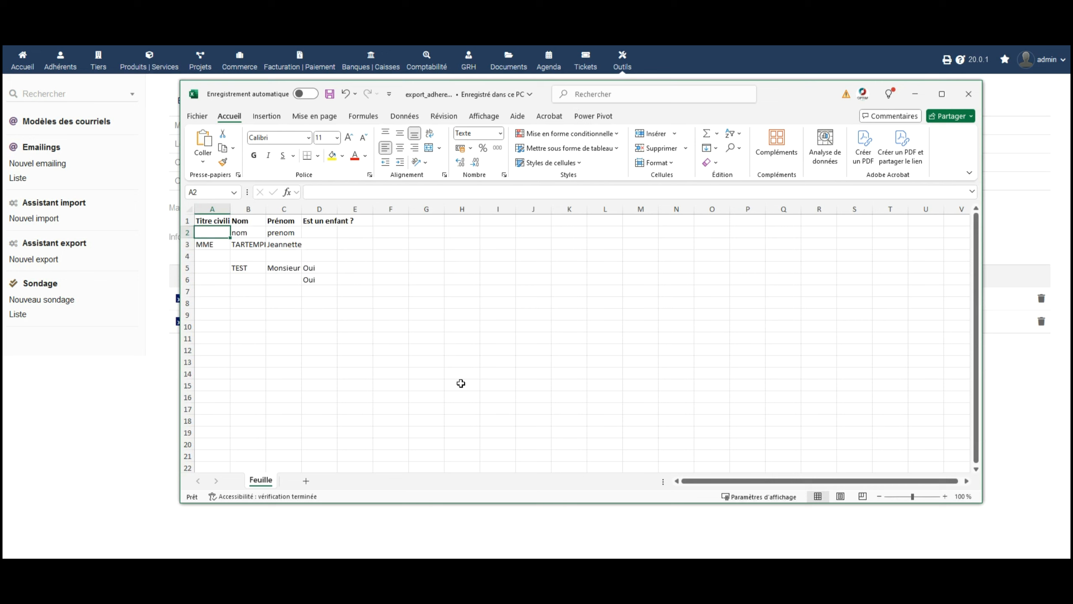